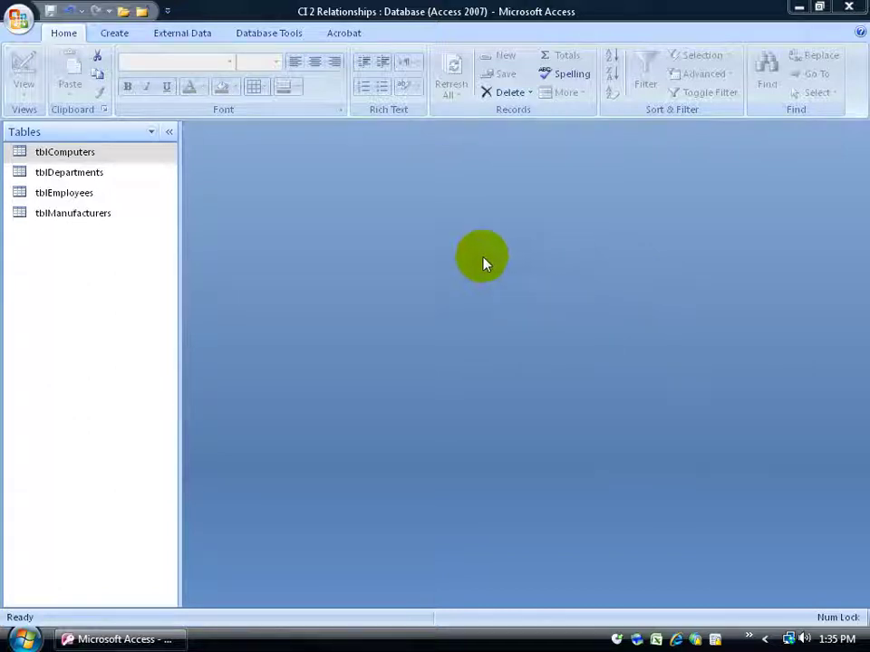
pyautogui.click(92, 155)
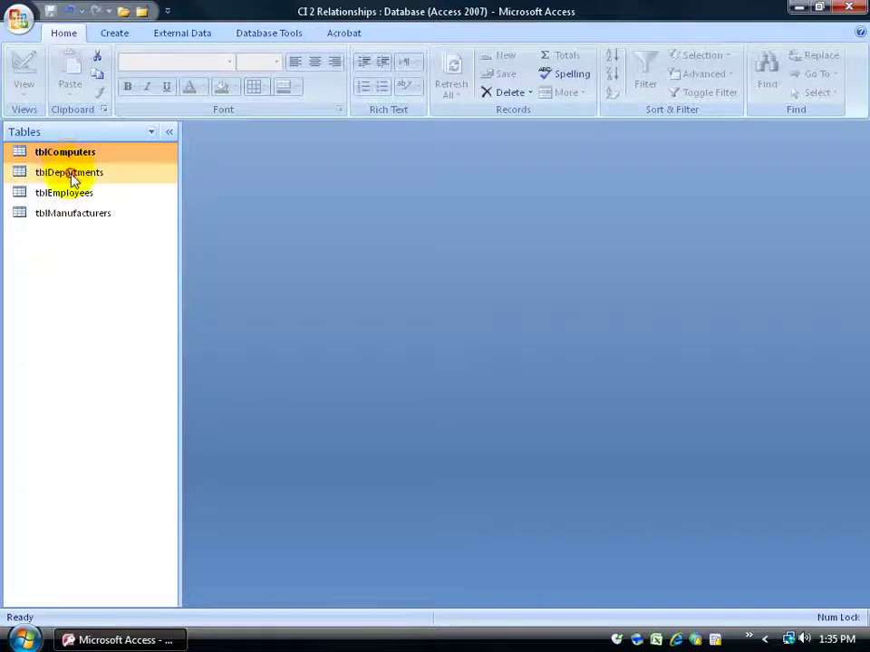
pyautogui.click(73, 177)
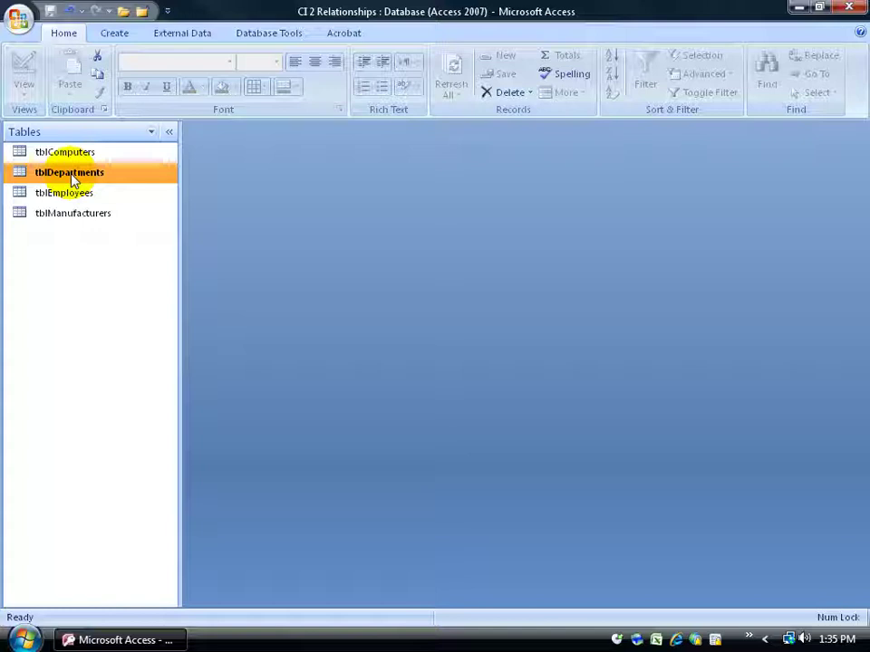
pyautogui.click(78, 193)
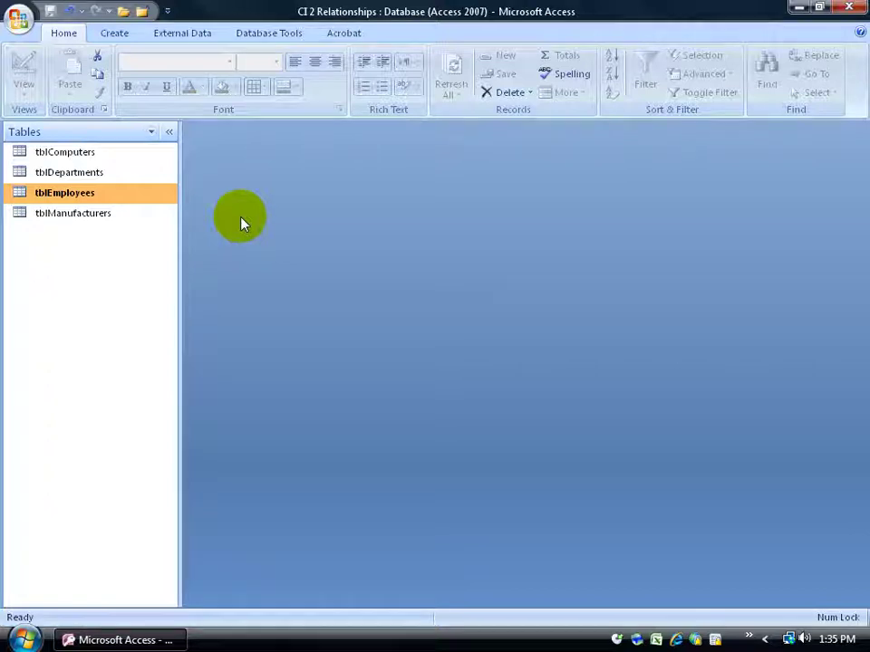
pyautogui.click(112, 215)
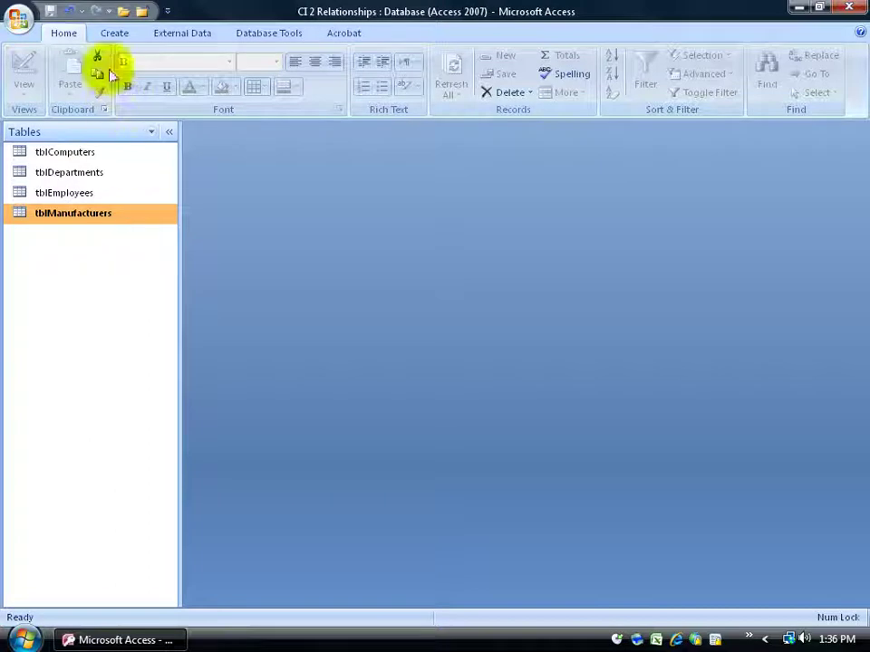
# - Create a new blank table and save it as tblEverything
pyautogui.click(113, 35)
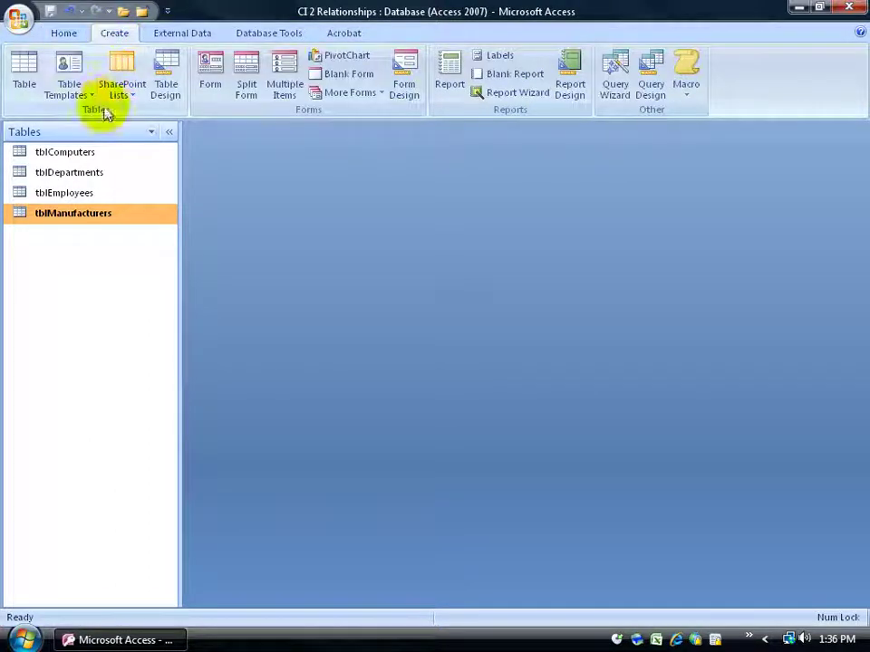
pyautogui.click(25, 71)
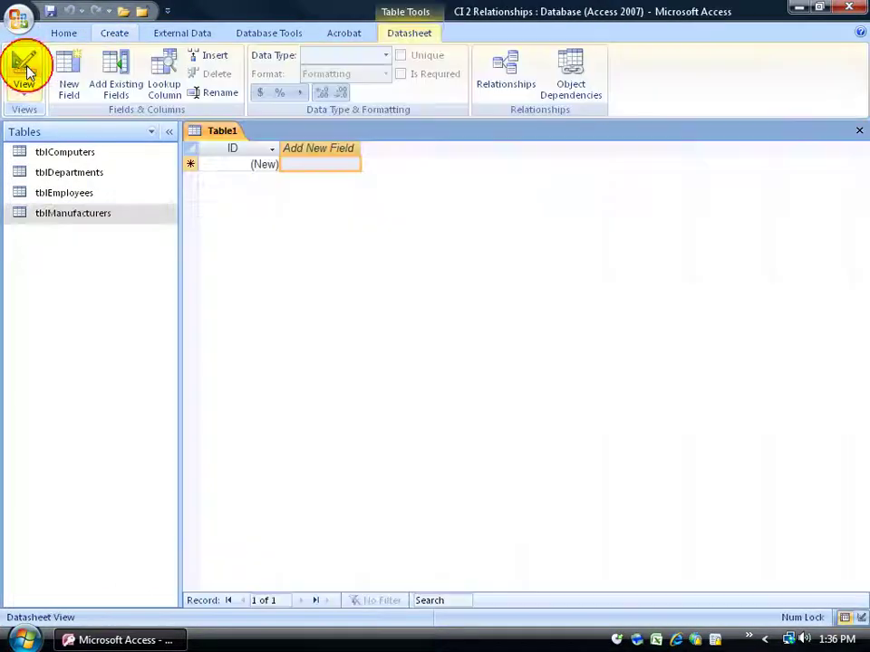
pyautogui.click(50, 14)
pyautogui.write('tblEverything')
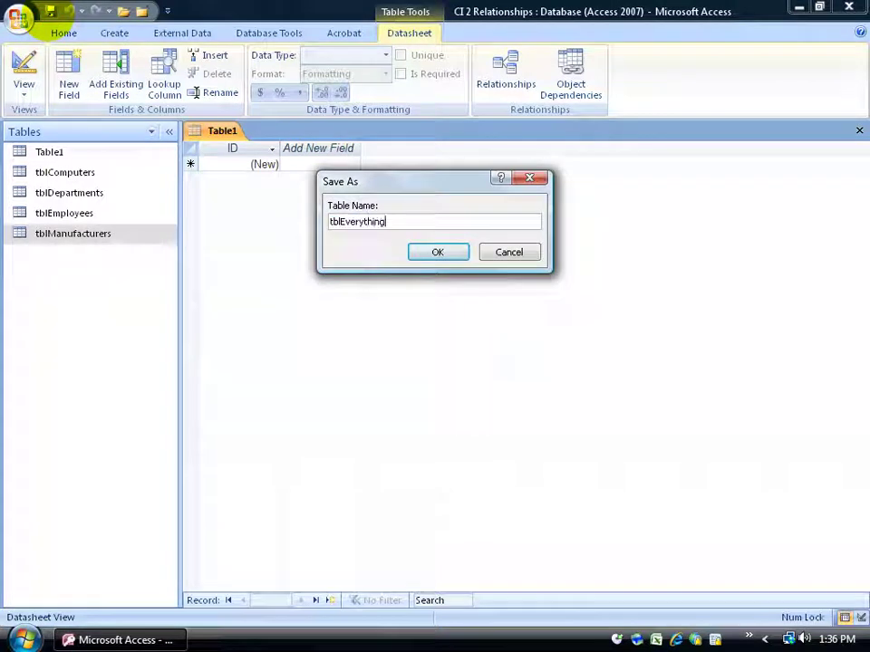
pyautogui.press('Return')
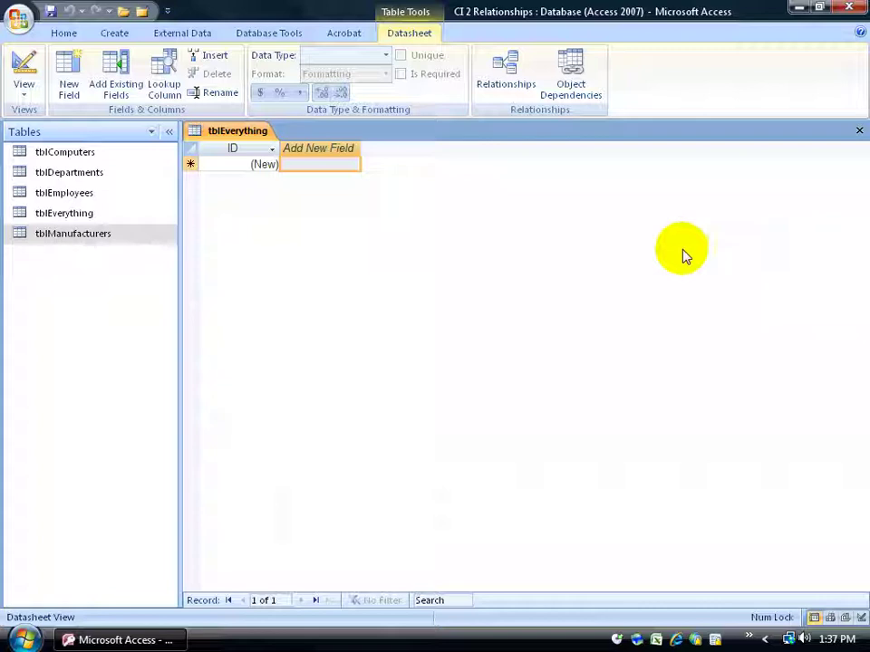
# - Close the tblEverything table and delete it from the database
pyautogui.click(858, 133)
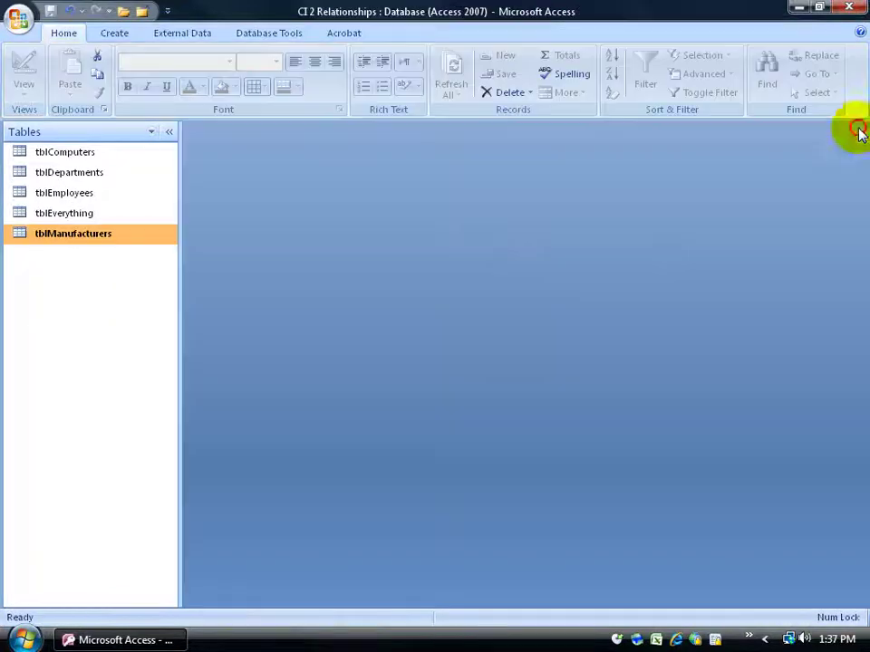
pyautogui.rightClick(64, 217)
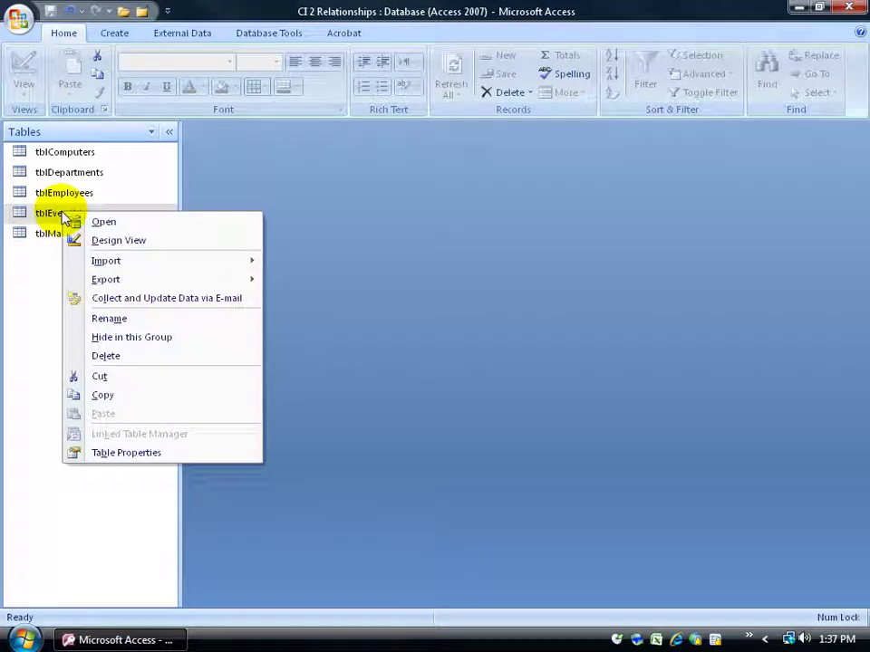
pyautogui.click(106, 356)
pyautogui.click(368, 366)
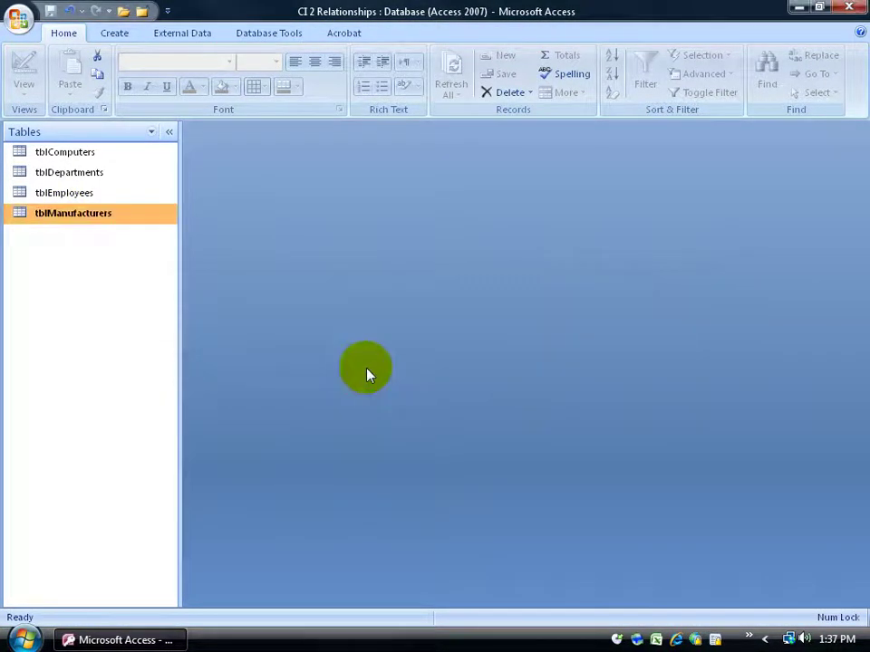
# - Open the tblEmployees table to view its records
pyautogui.click(86, 151)
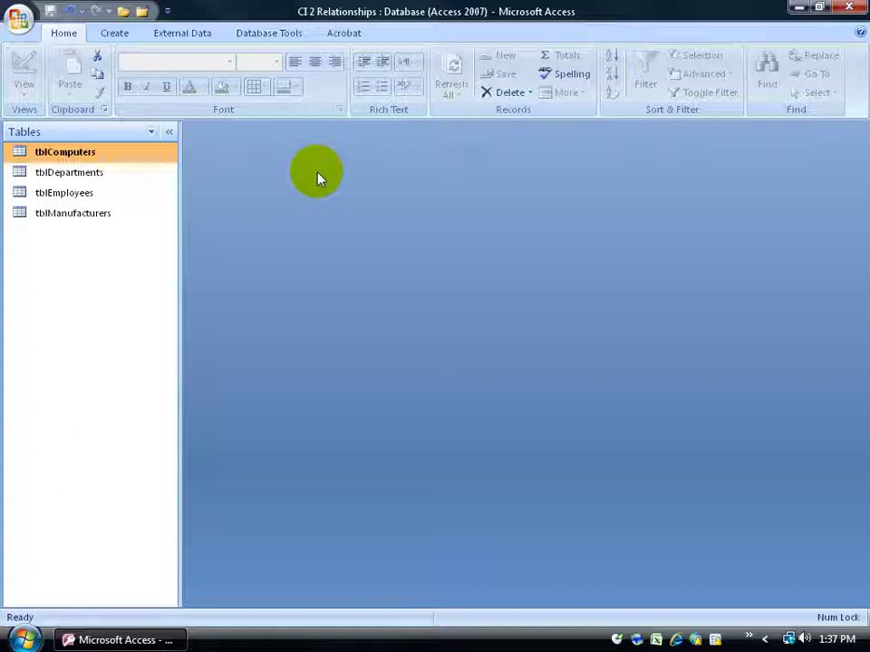
pyautogui.click(93, 196)
pyautogui.doubleClick(94, 195)
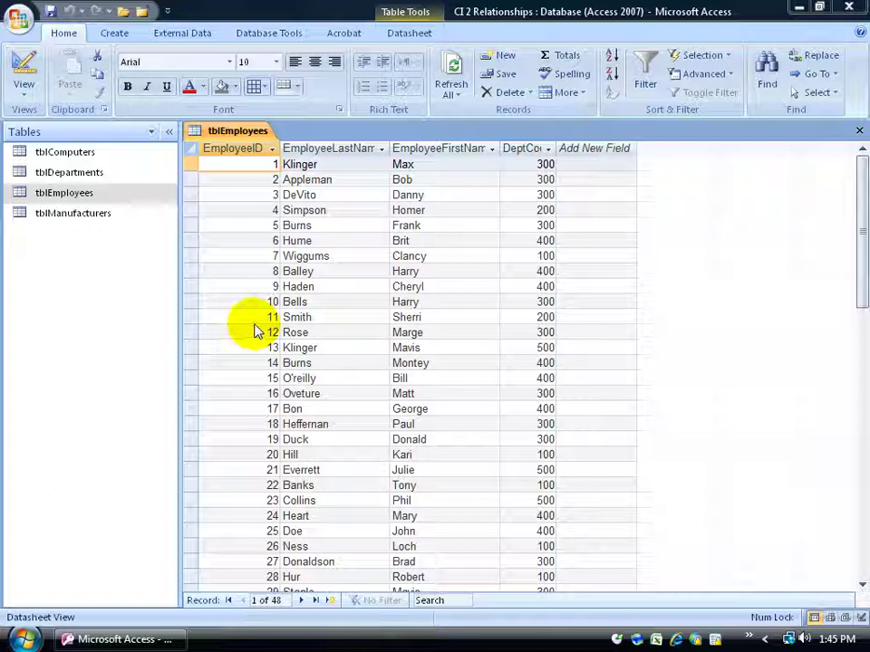
pyautogui.click(86, 153)
pyautogui.click(99, 175)
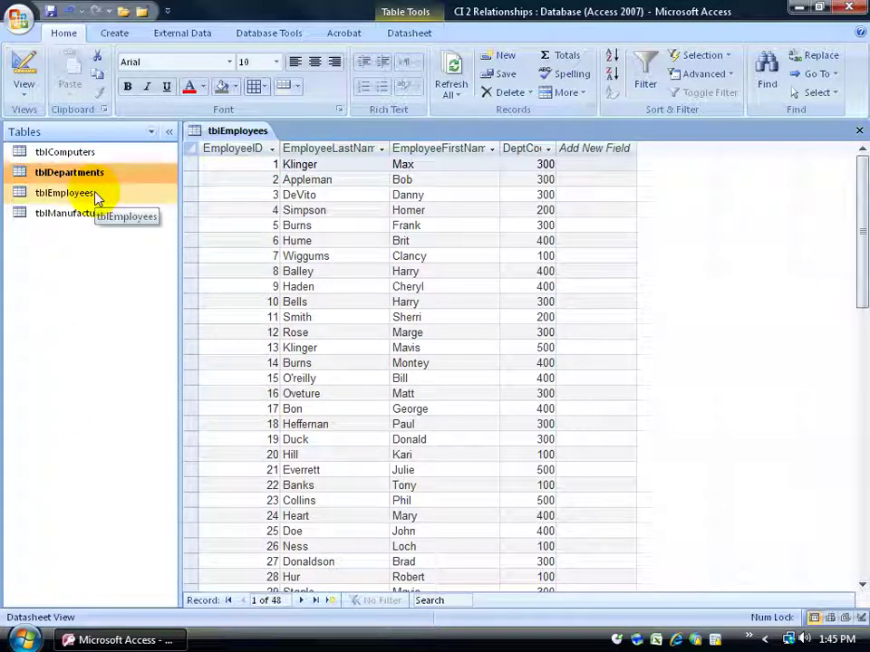
pyautogui.click(97, 199)
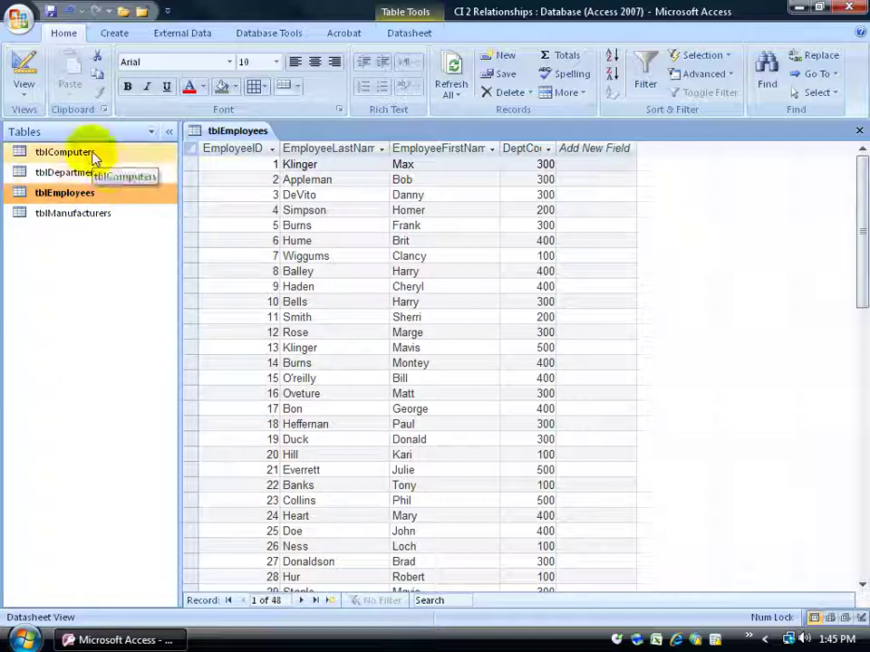
pyautogui.click(230, 134)
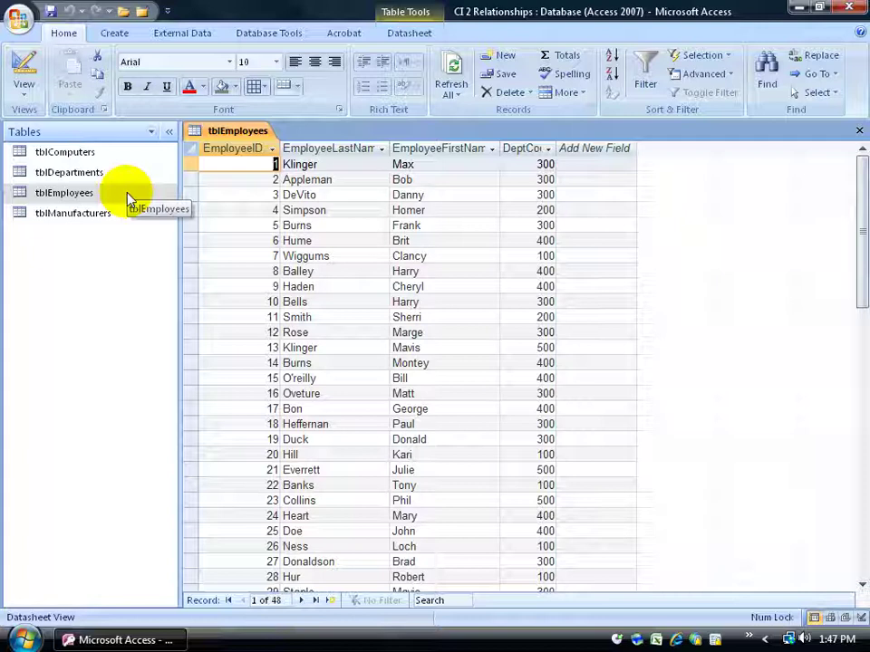
# - Open the tblComputers table and examine its date received, purchase price, warranty and EmployeeID columns
pyautogui.doubleClick(82, 154)
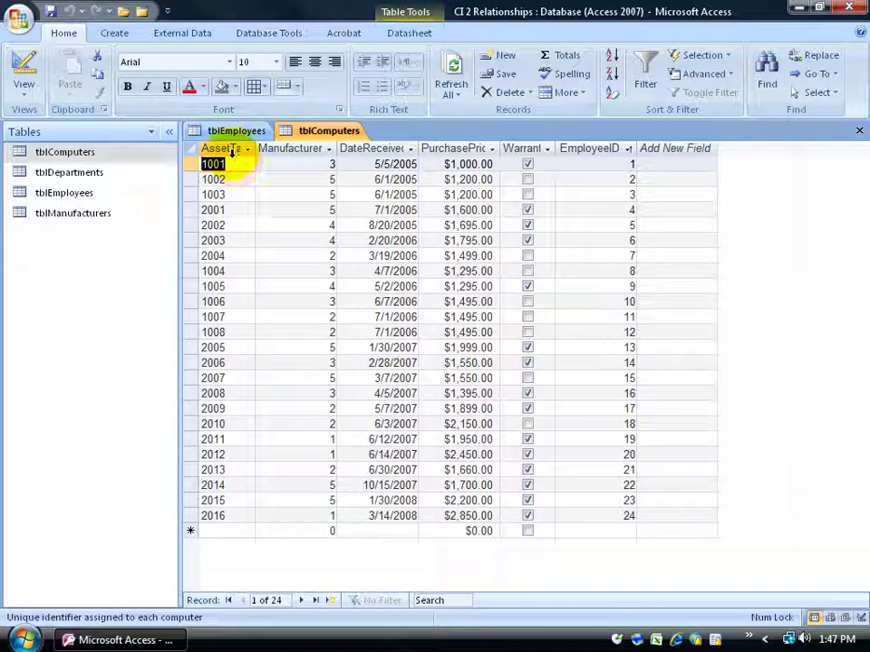
pyautogui.click(376, 149)
pyautogui.click(453, 149)
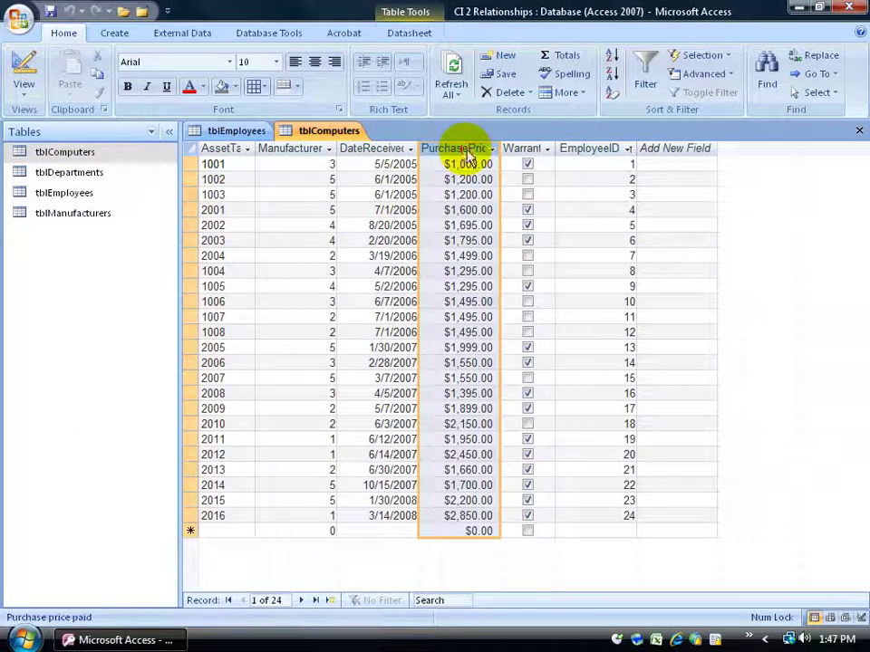
pyautogui.click(522, 150)
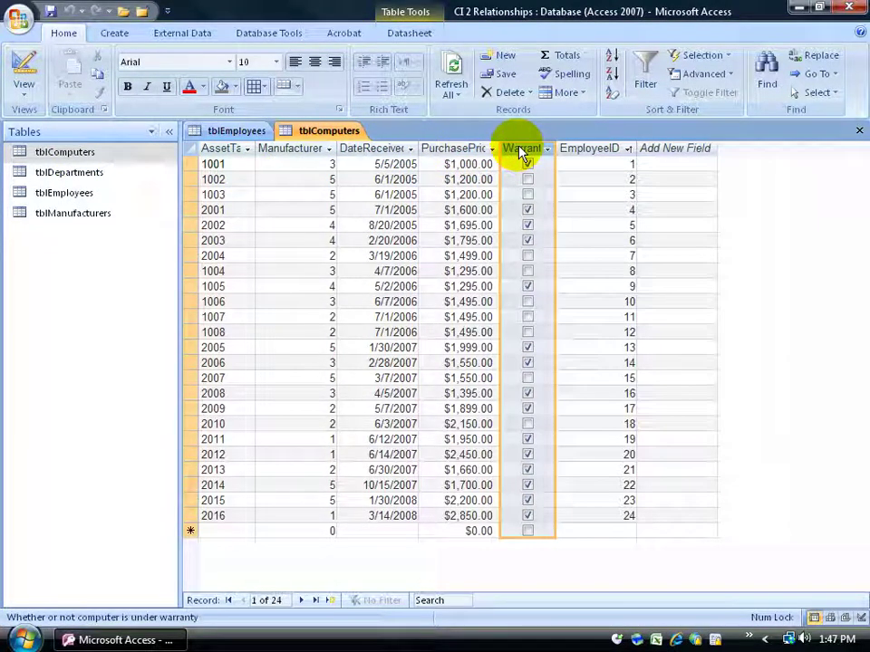
pyautogui.click(593, 154)
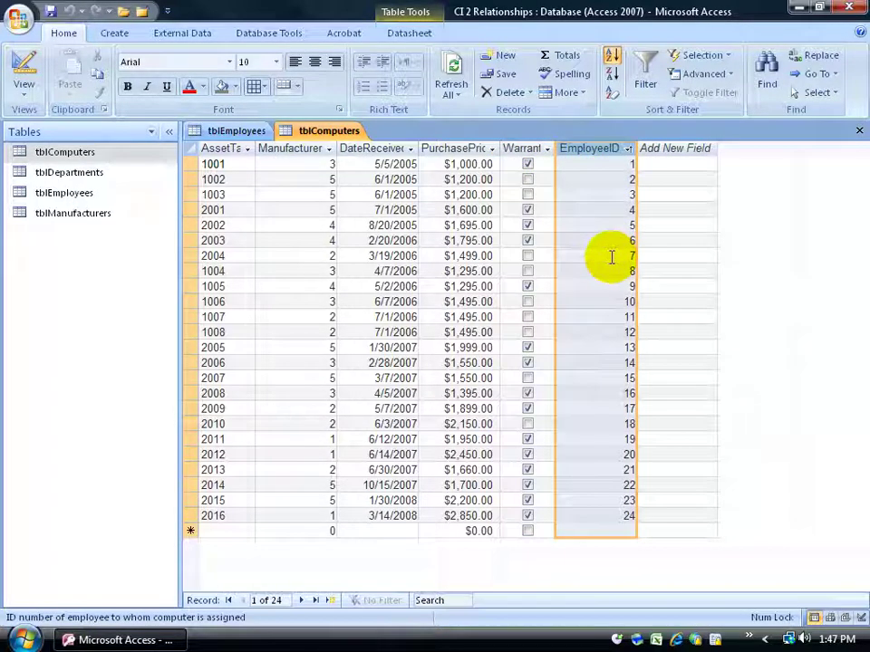
# - Compare the EmployeeID values in tblComputers with the matching employee records in tblEmployees
pyautogui.click(234, 132)
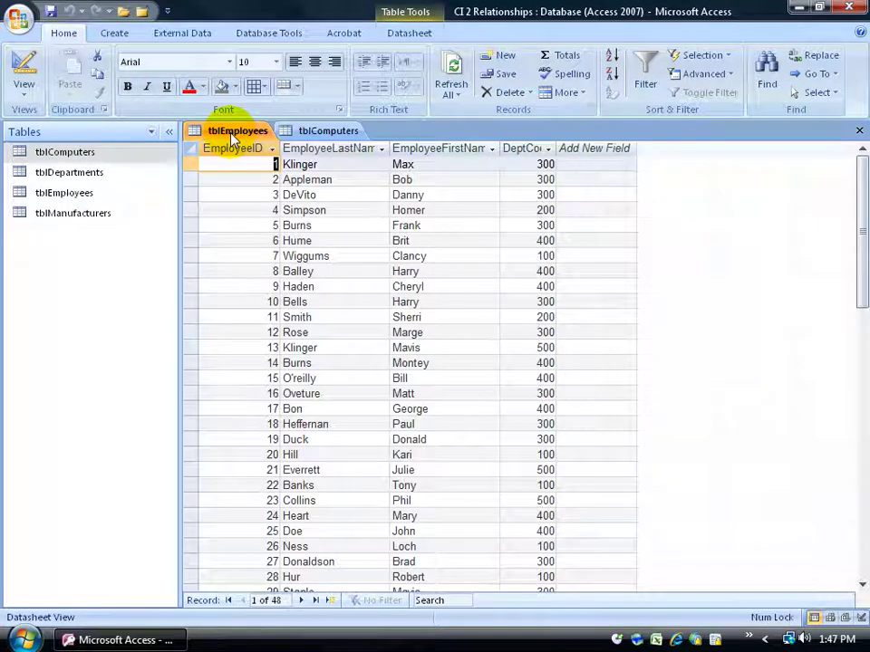
pyautogui.click(330, 132)
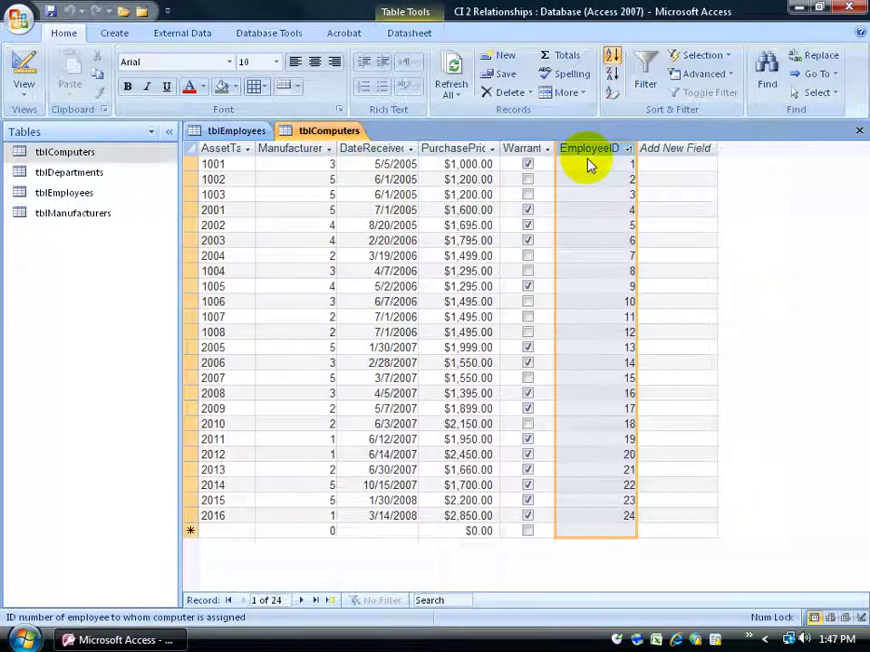
pyautogui.click(243, 136)
pyautogui.click(409, 164)
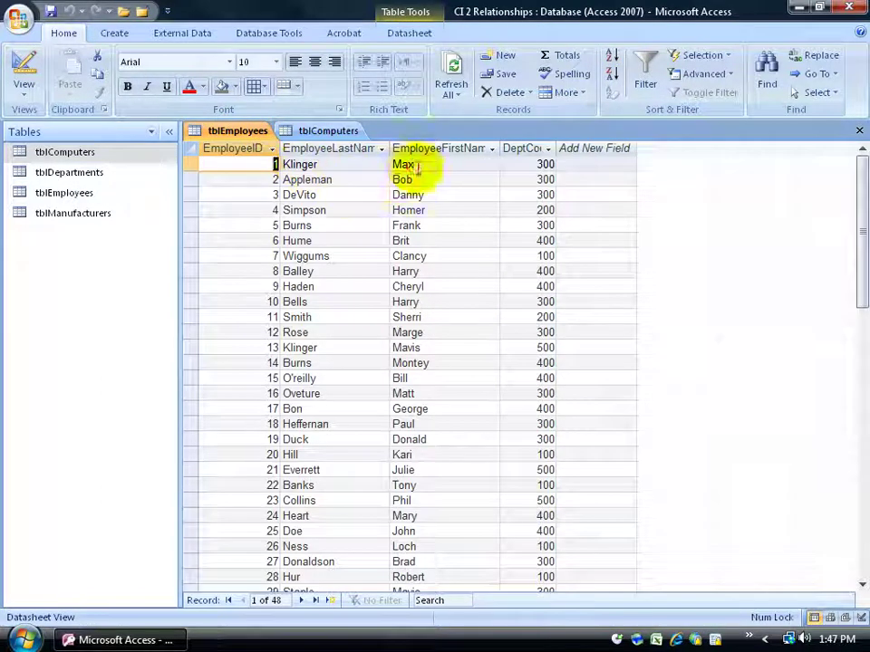
pyautogui.click(319, 132)
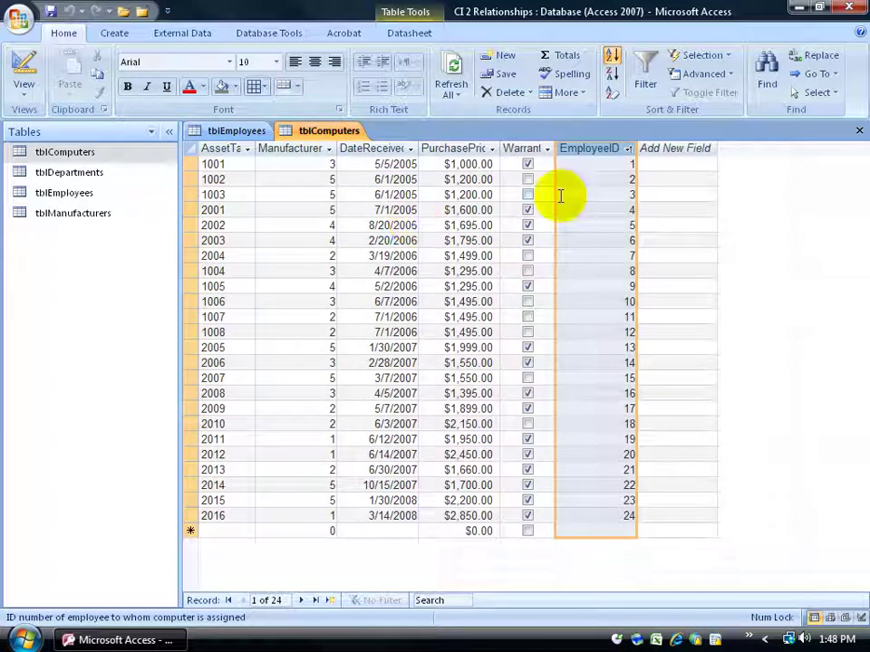
pyautogui.click(604, 179)
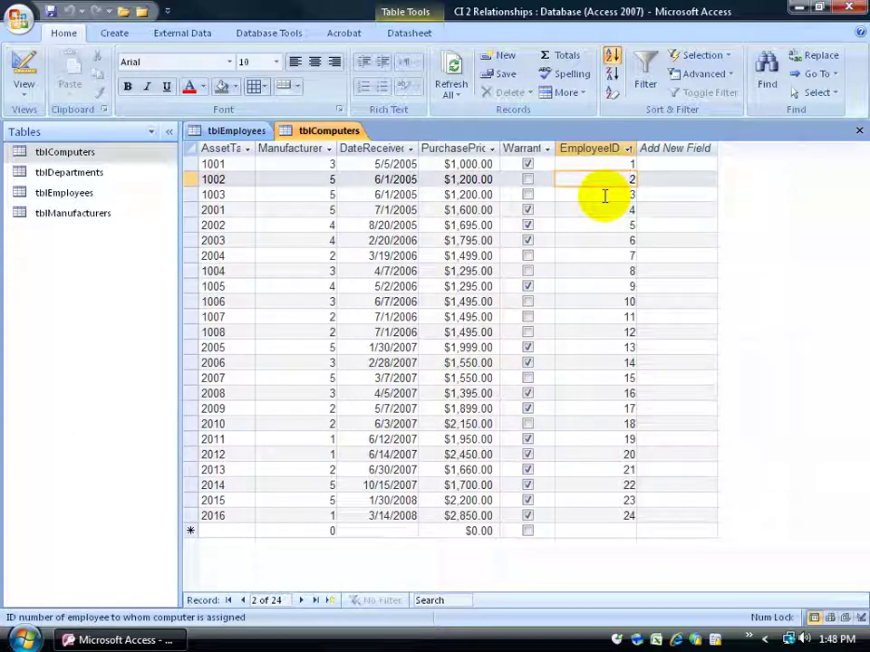
pyautogui.click(607, 211)
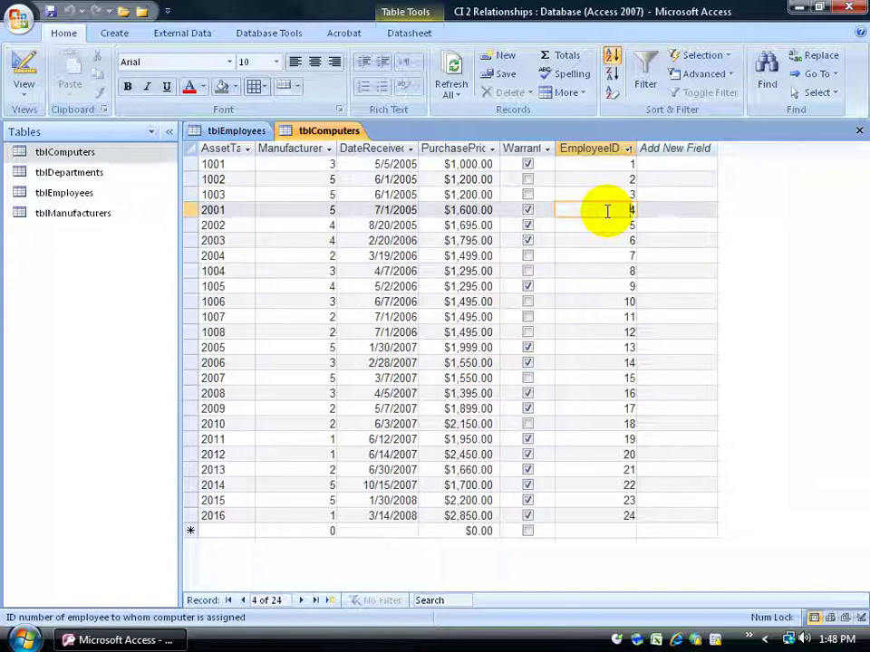
pyautogui.click(249, 134)
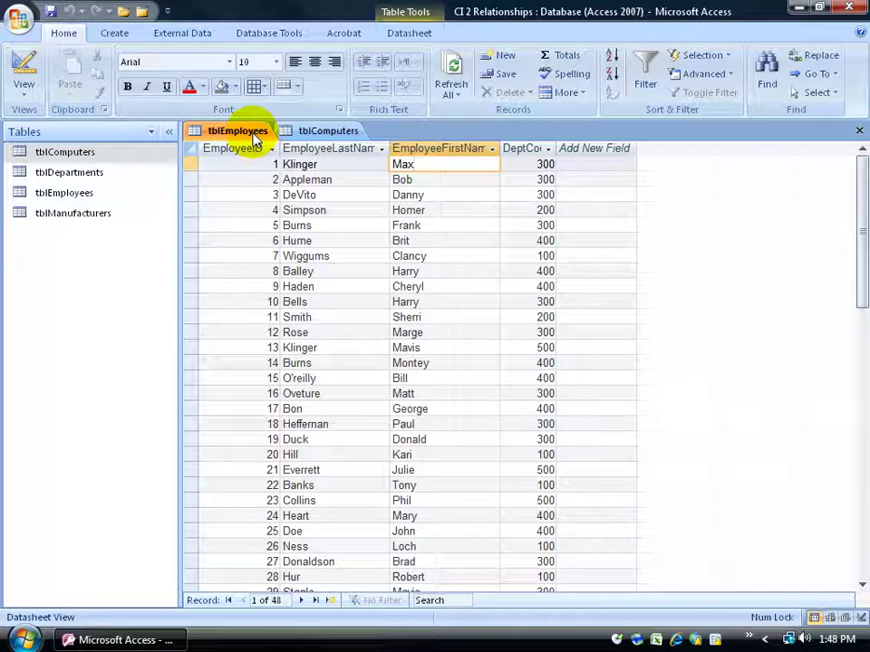
pyautogui.click(421, 211)
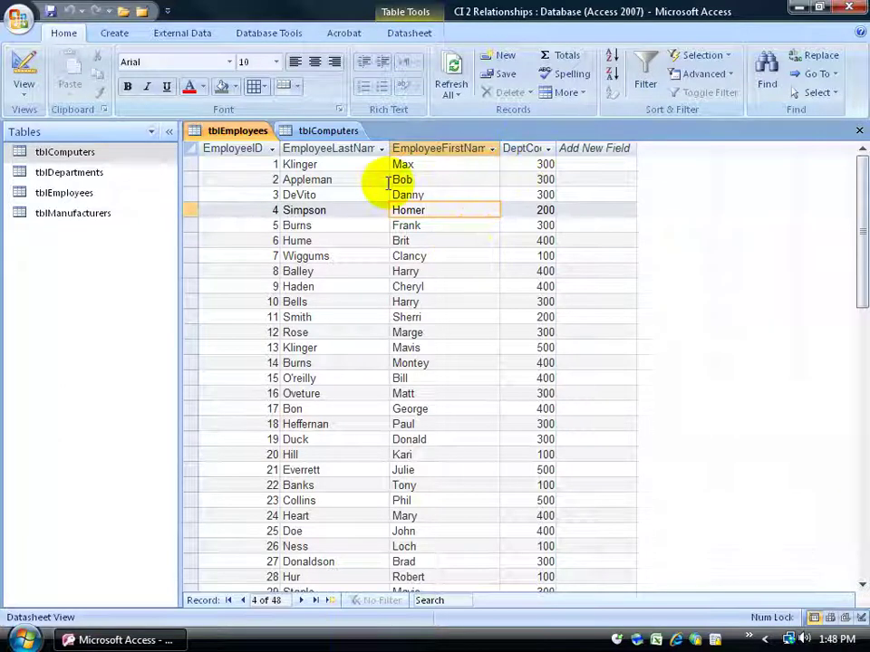
# - Review the department code and name columns in tblEmployees, and the date received, purchase price and warranty columns in tblComputers
pyautogui.click(521, 147)
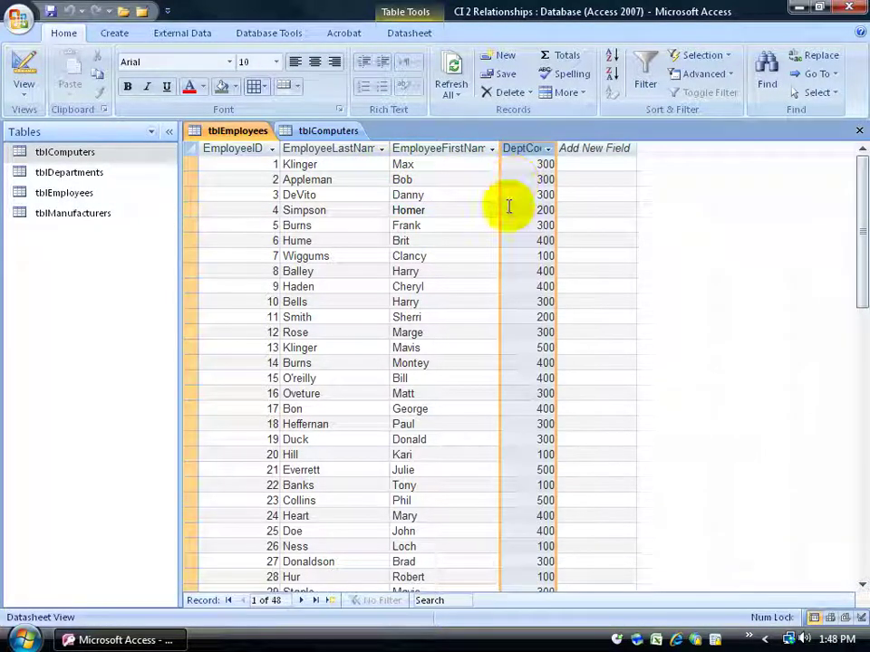
pyautogui.moveTo(359, 149); pyautogui.dragTo(435, 156)
pyautogui.click(343, 131)
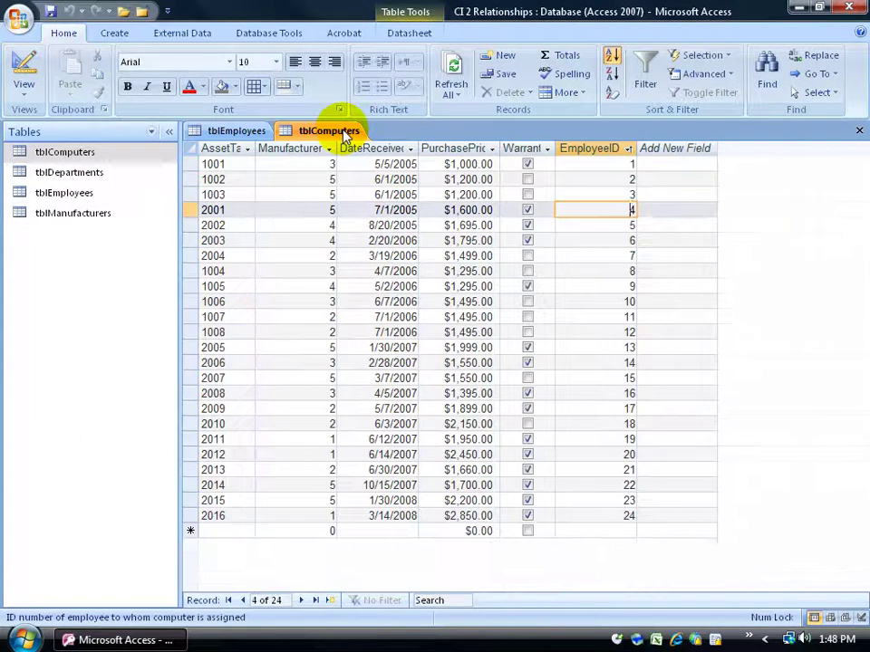
pyautogui.click(384, 149)
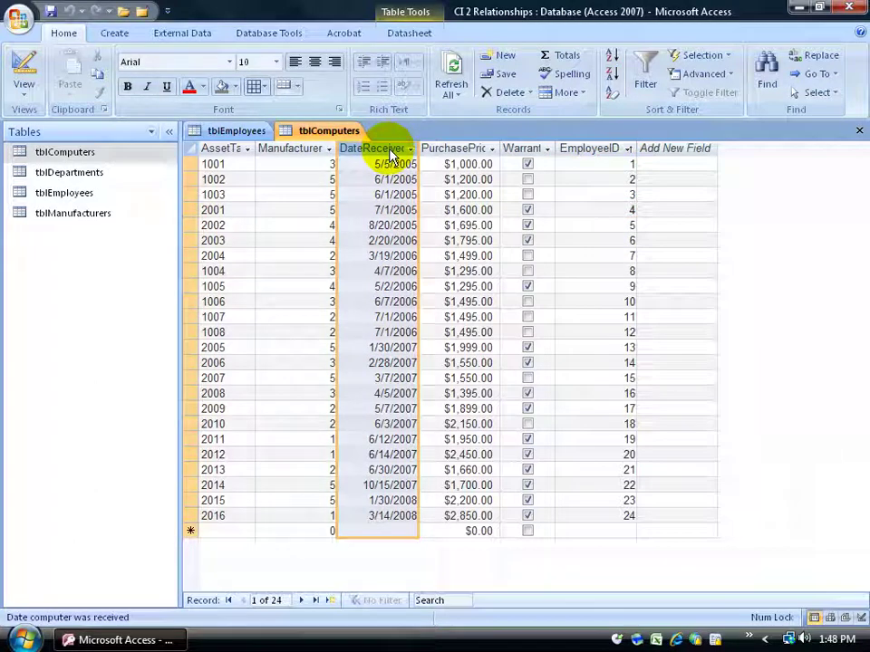
pyautogui.click(391, 179)
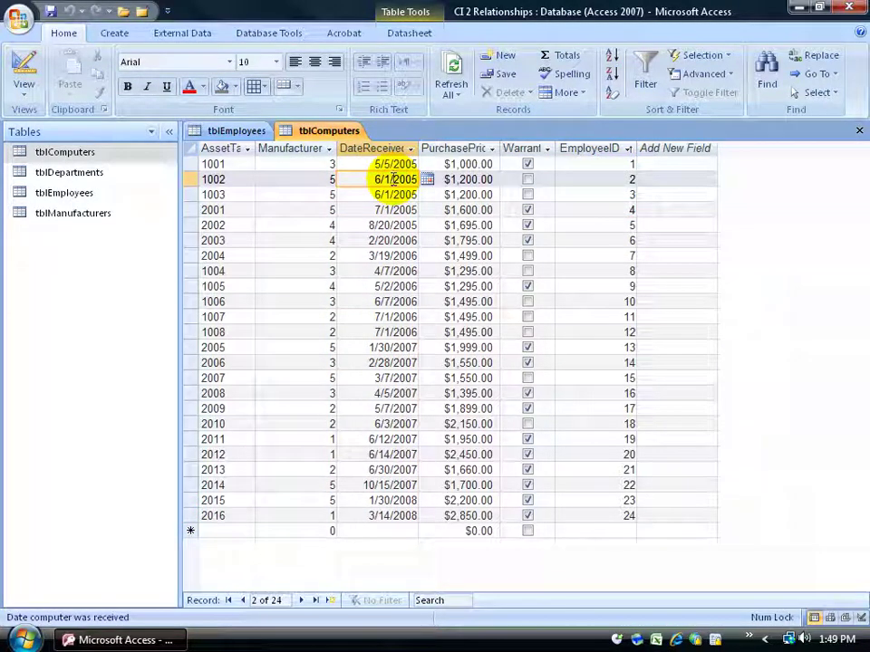
pyautogui.click(466, 147)
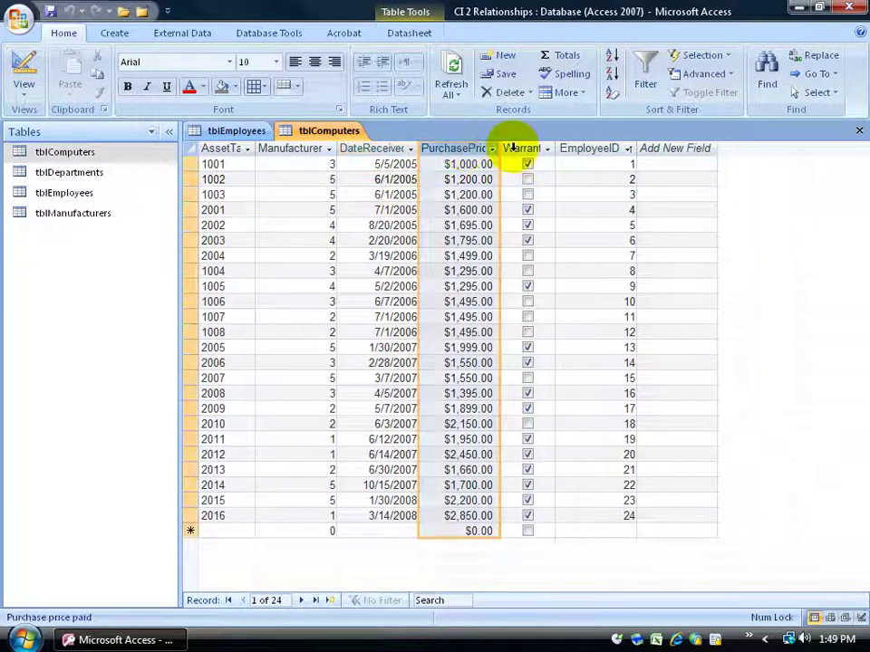
pyautogui.click(522, 149)
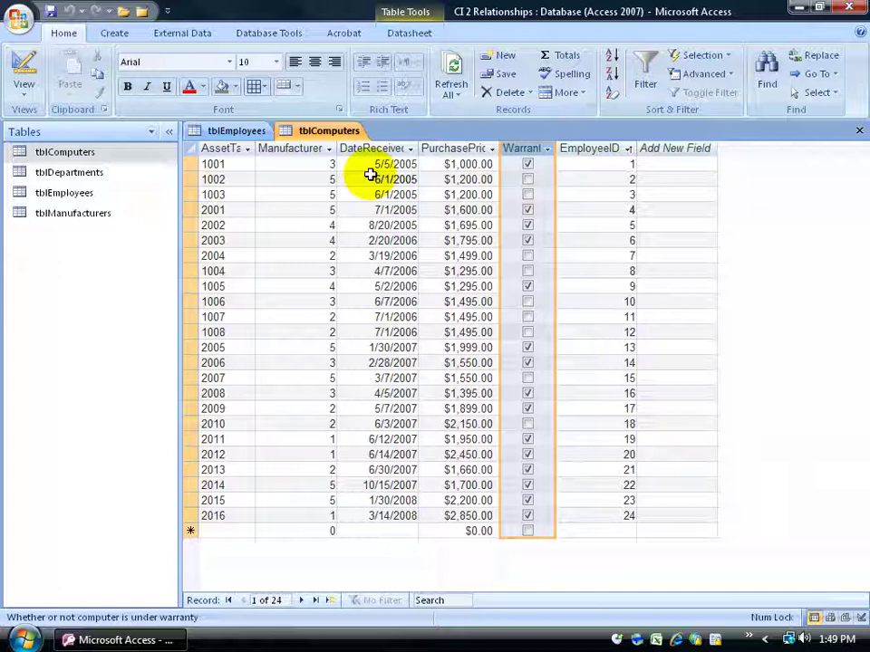
pyautogui.click(92, 192)
pyautogui.click(101, 154)
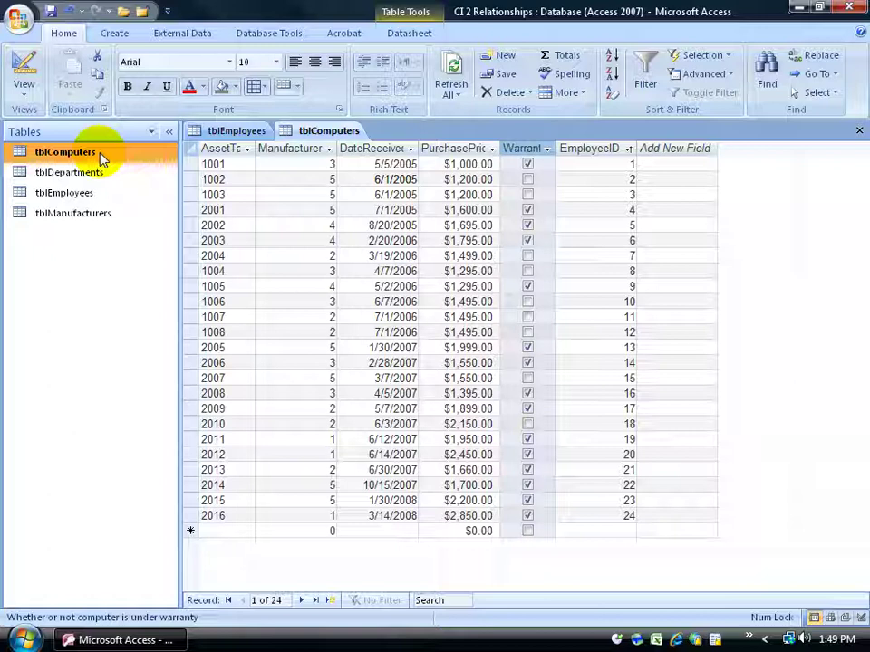
# - Compare the EmployeeID column in tblEmployees with the EmployeeID column in tblComputers
pyautogui.click(93, 193)
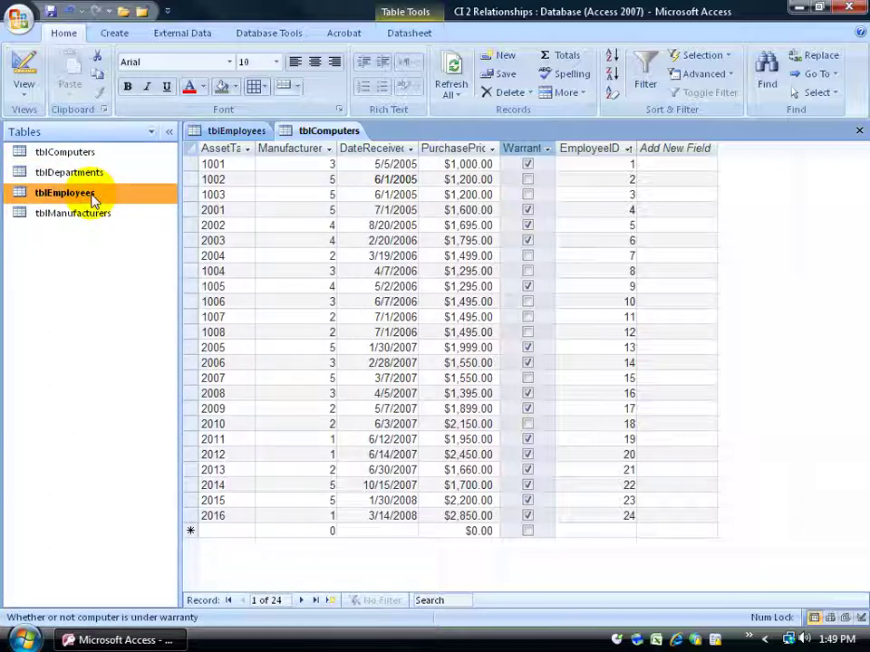
pyautogui.click(228, 133)
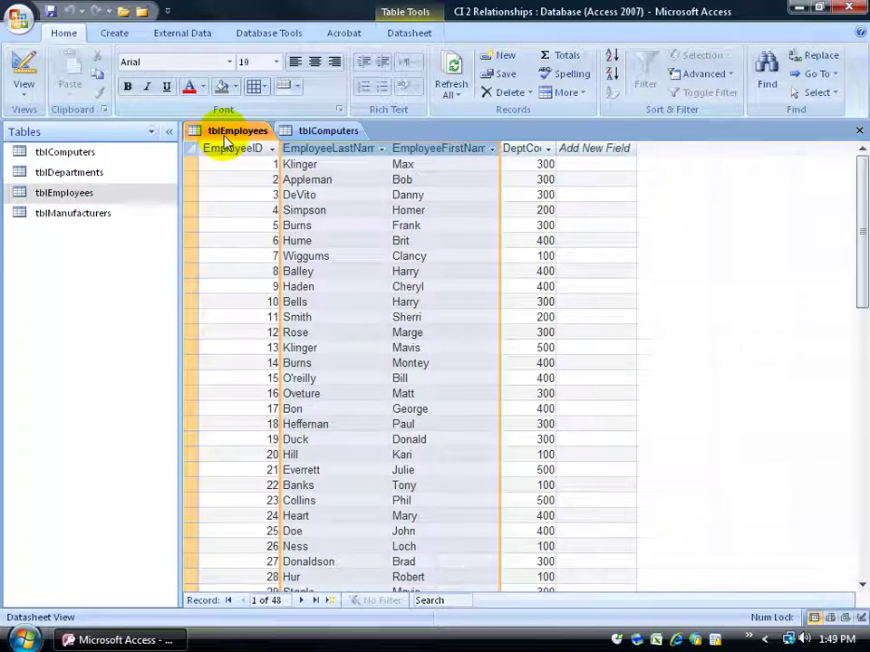
pyautogui.click(233, 164)
pyautogui.click(235, 179)
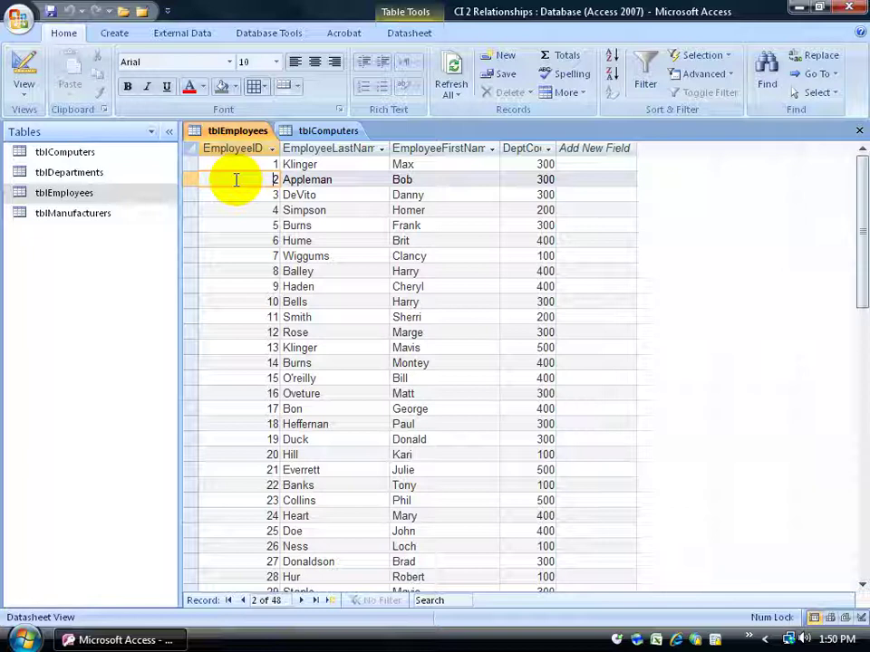
pyautogui.click(240, 163)
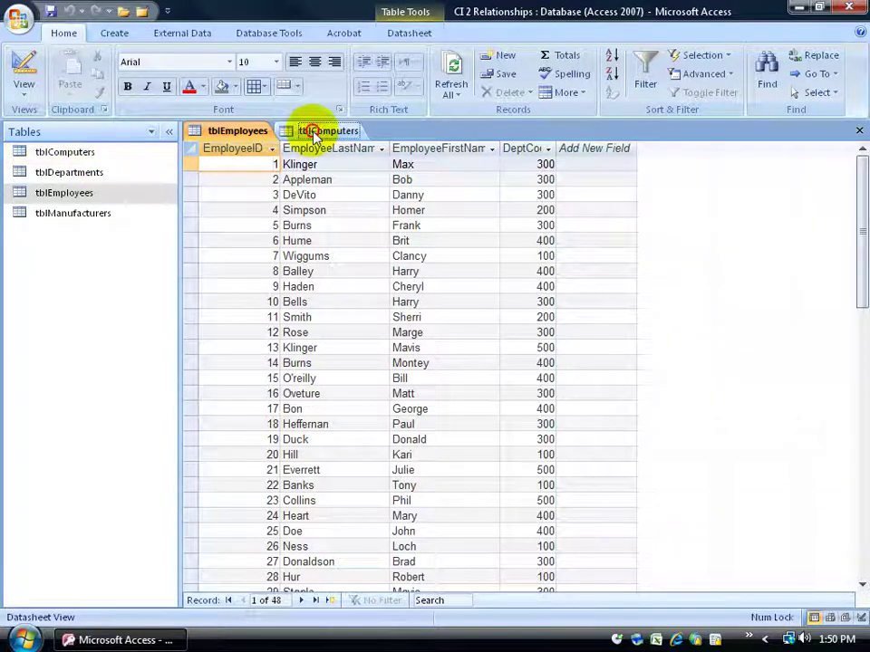
pyautogui.click(313, 131)
pyautogui.click(585, 149)
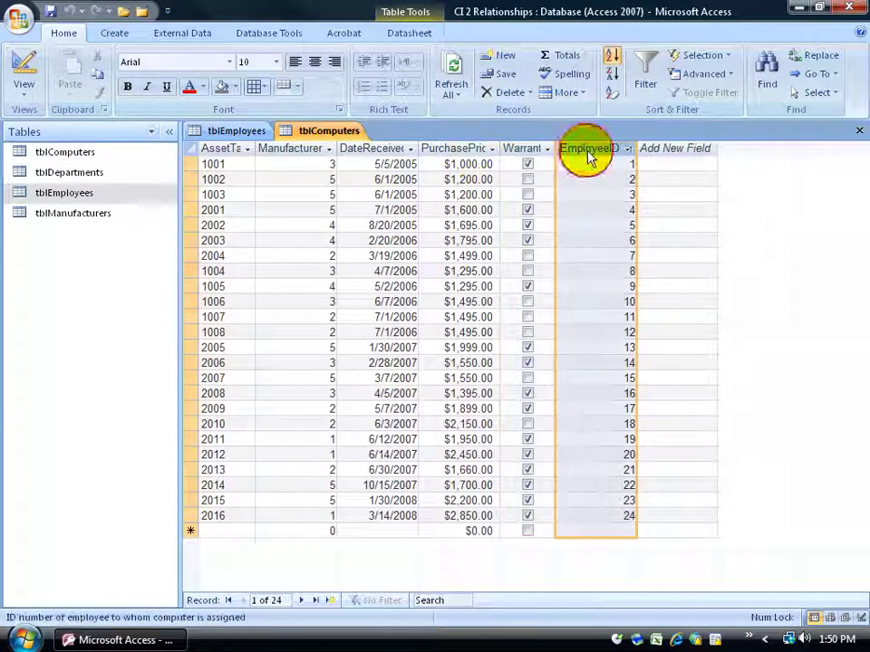
# - Open tblComputers in Design View and examine the AssetTag field's name, data type and description
pyautogui.rightClick(325, 131)
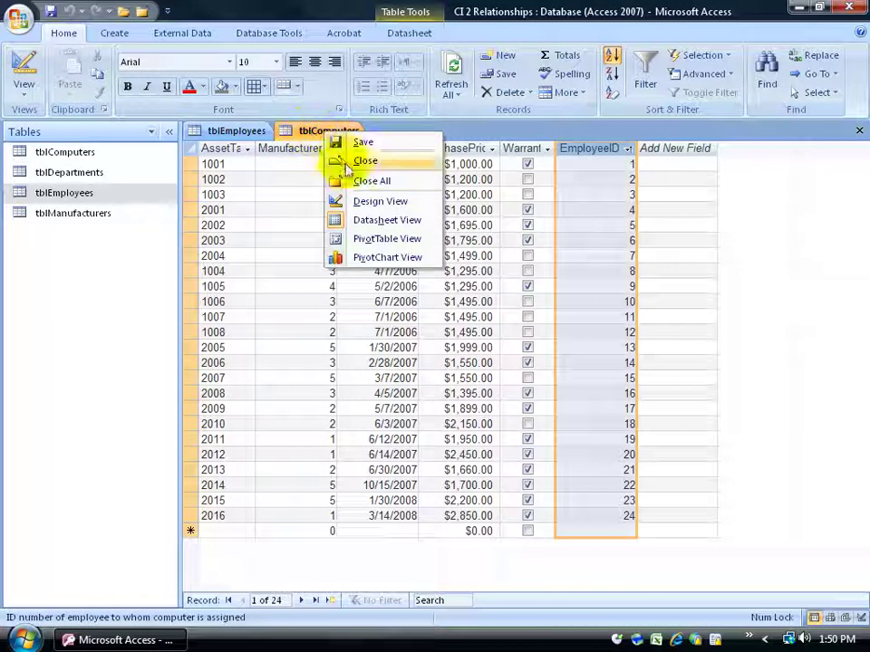
pyautogui.click(360, 201)
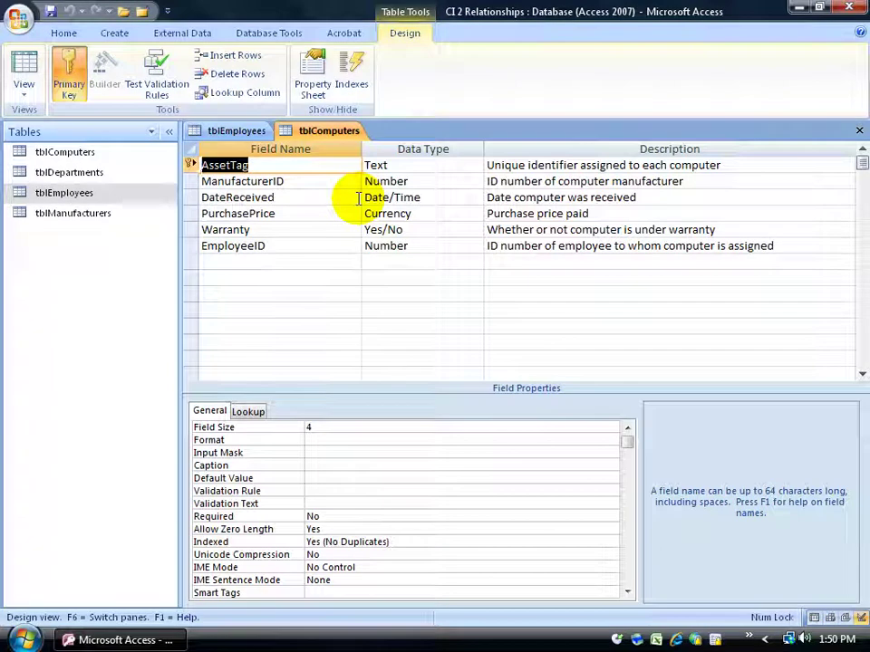
pyautogui.click(270, 165)
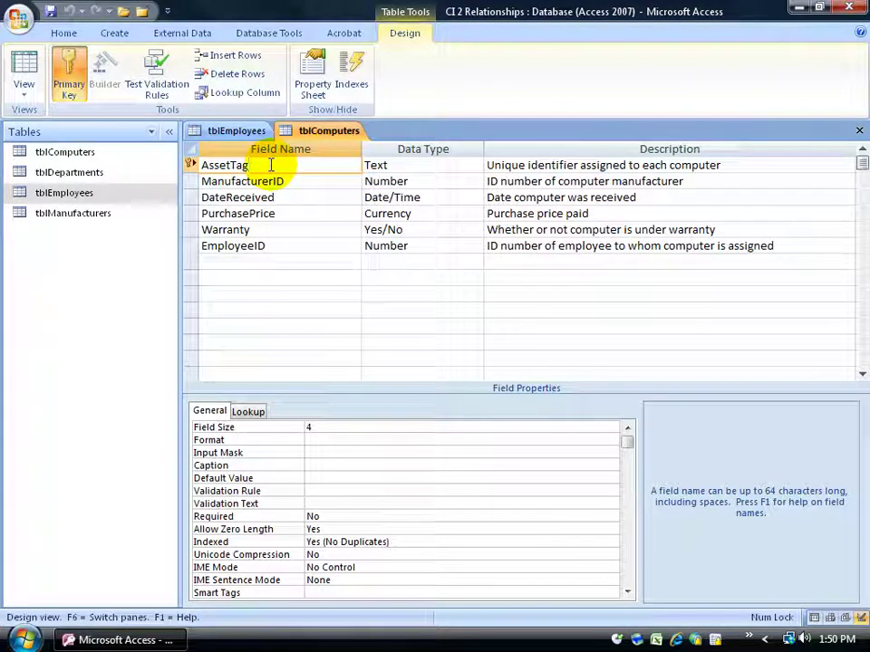
pyautogui.click(413, 167)
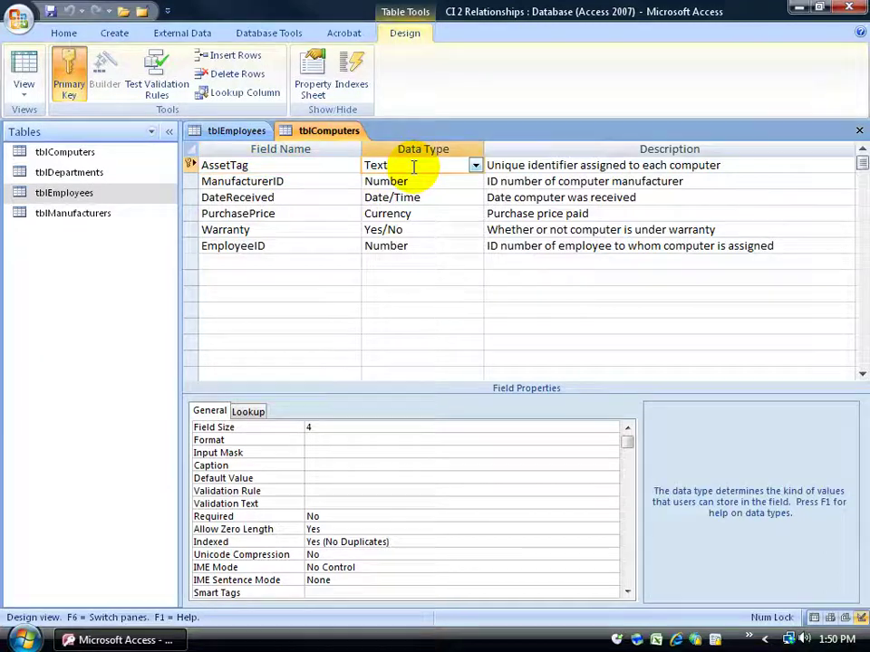
pyautogui.click(521, 165)
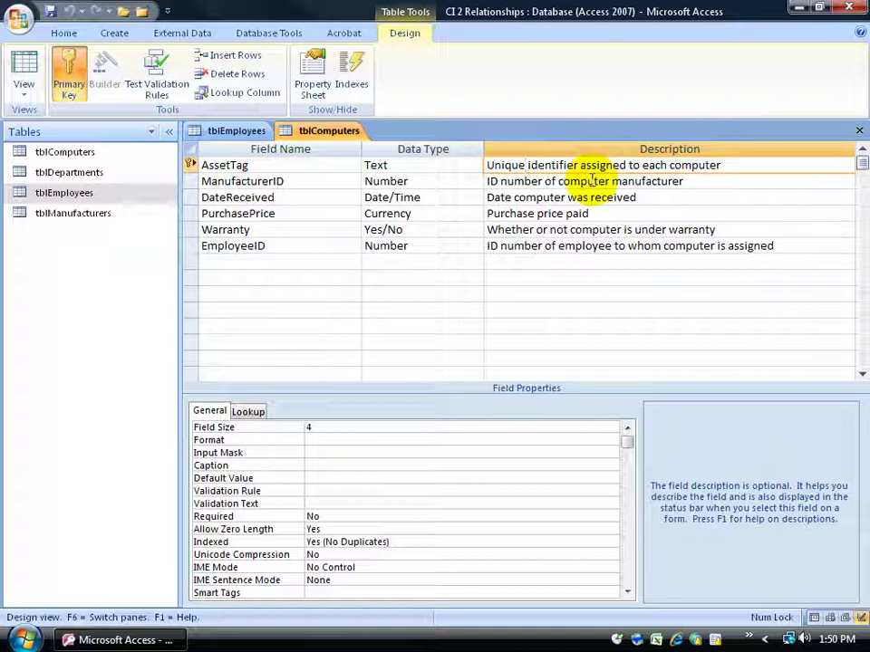
# - Review the descriptions of the ManufacturerID, DateReceived and PurchasePrice fields in tblComputers
pyautogui.click(295, 178)
pyautogui.click(501, 179)
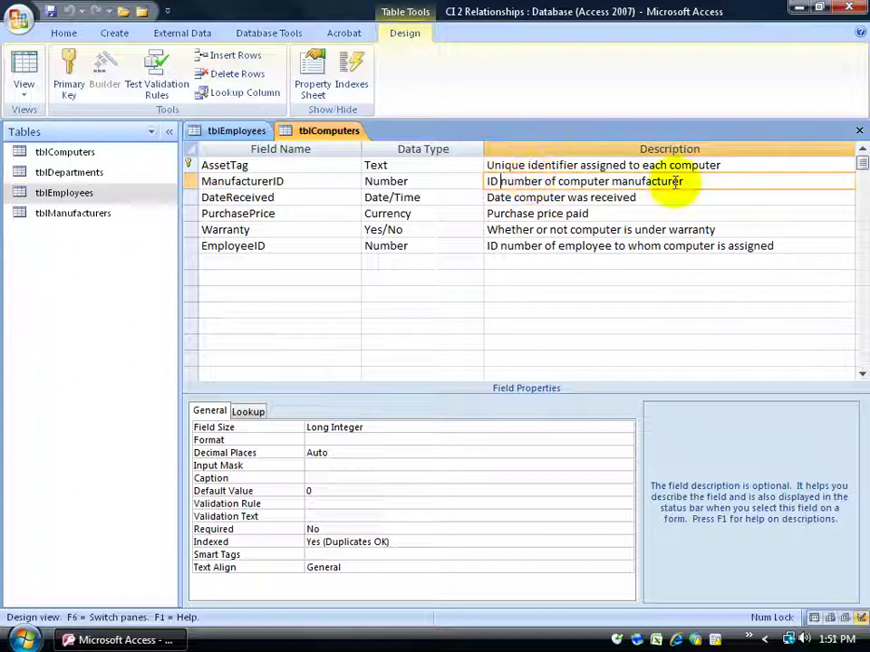
pyautogui.click(607, 199)
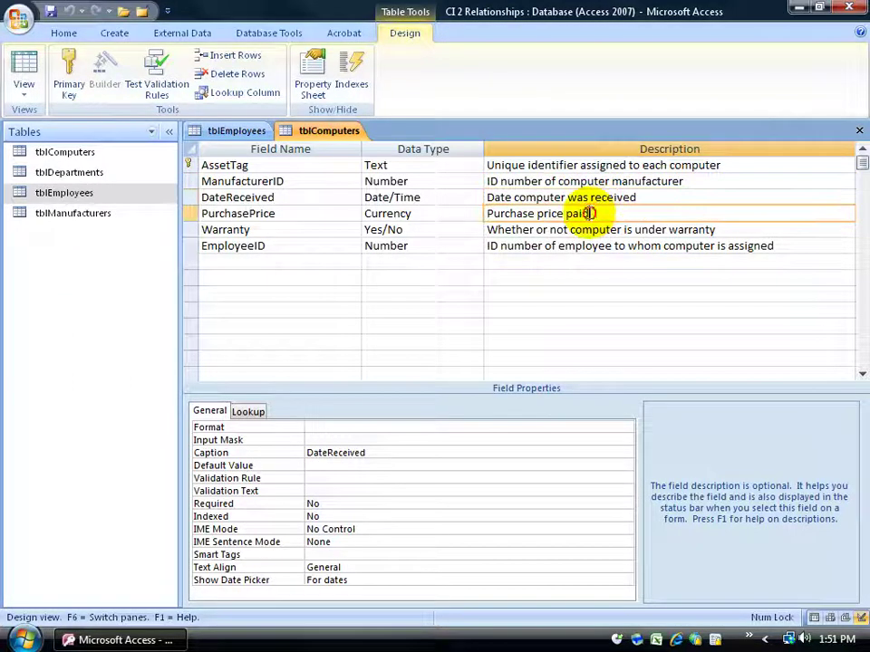
pyautogui.click(584, 214)
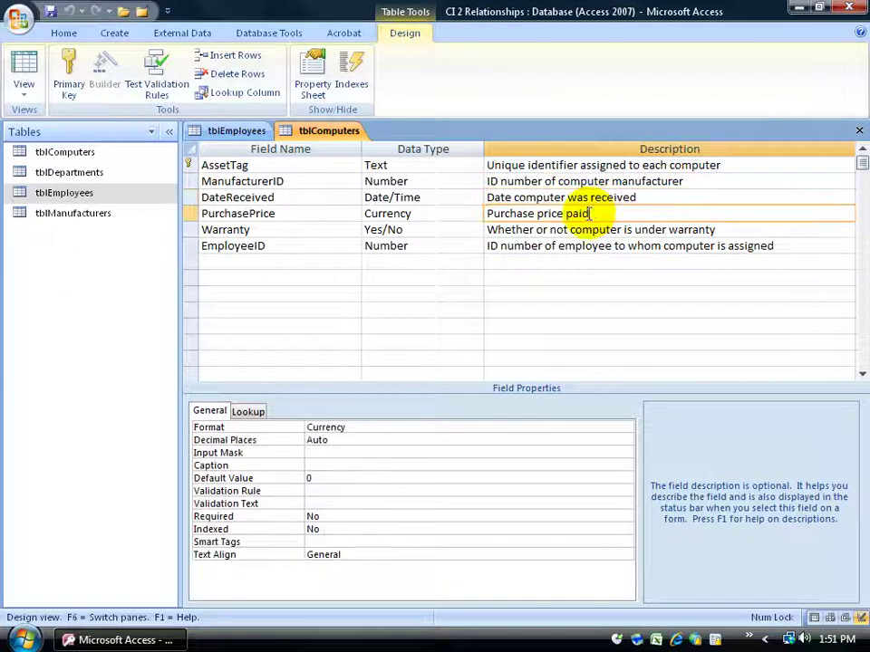
# - Examine the AssetTag primary key and the EmployeeID field with its data type in tblComputers
pyautogui.click(284, 245)
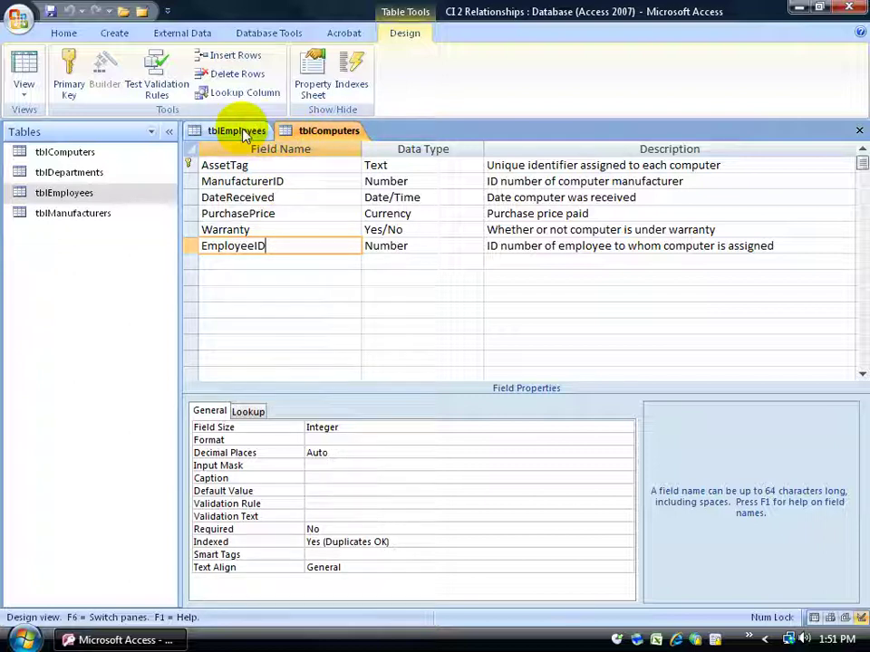
pyautogui.click(263, 165)
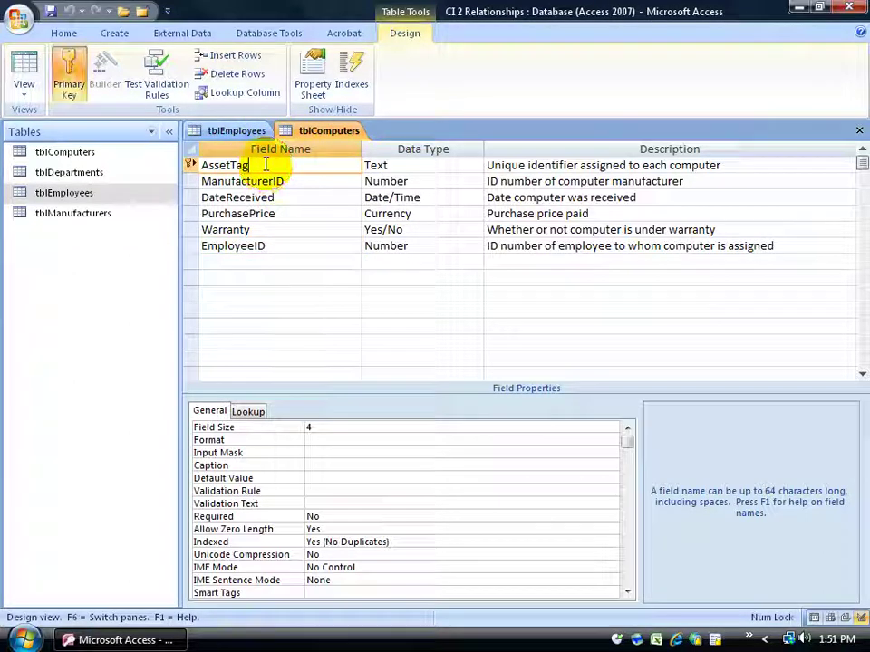
pyautogui.click(270, 246)
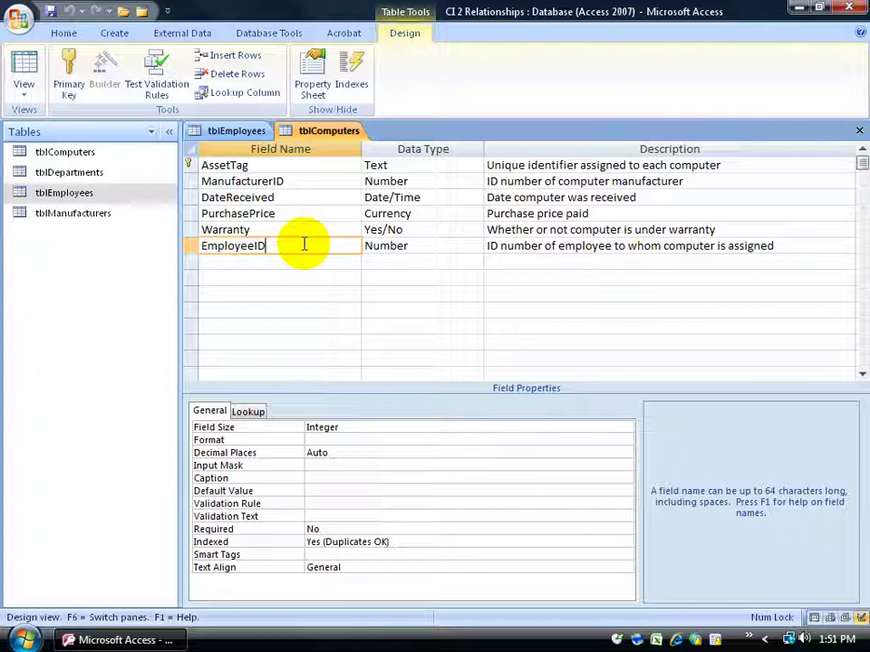
pyautogui.click(379, 246)
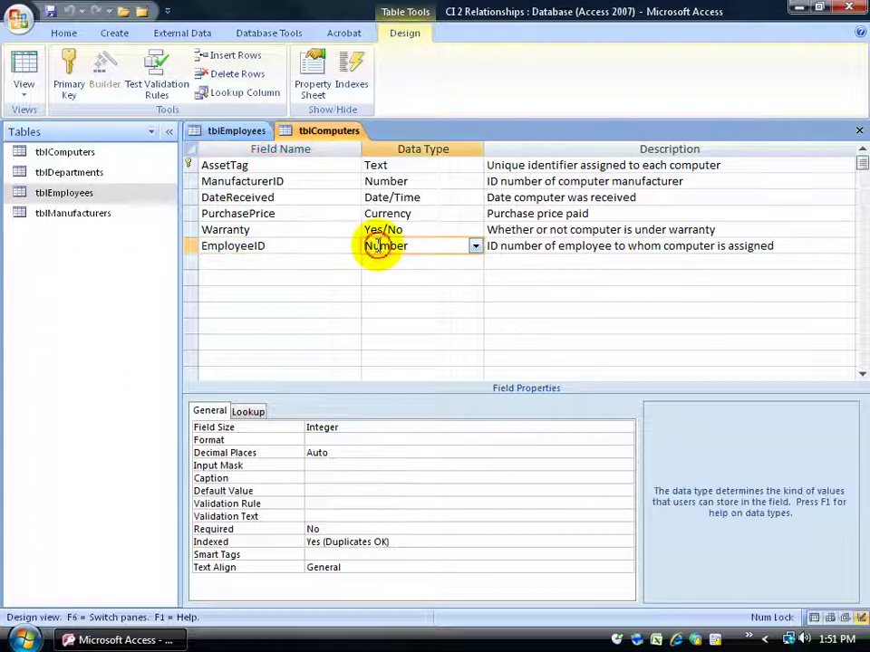
# - Try renaming the EmployeeID field in tblComputers to EmployID and compare it with the field name in tblEmployees
pyautogui.click(304, 244)
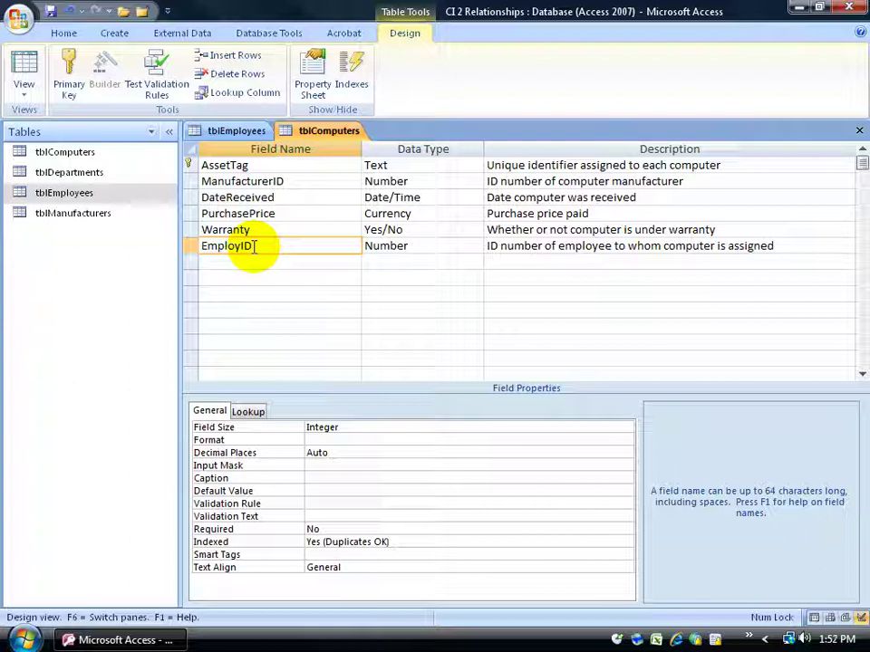
pyautogui.click(235, 132)
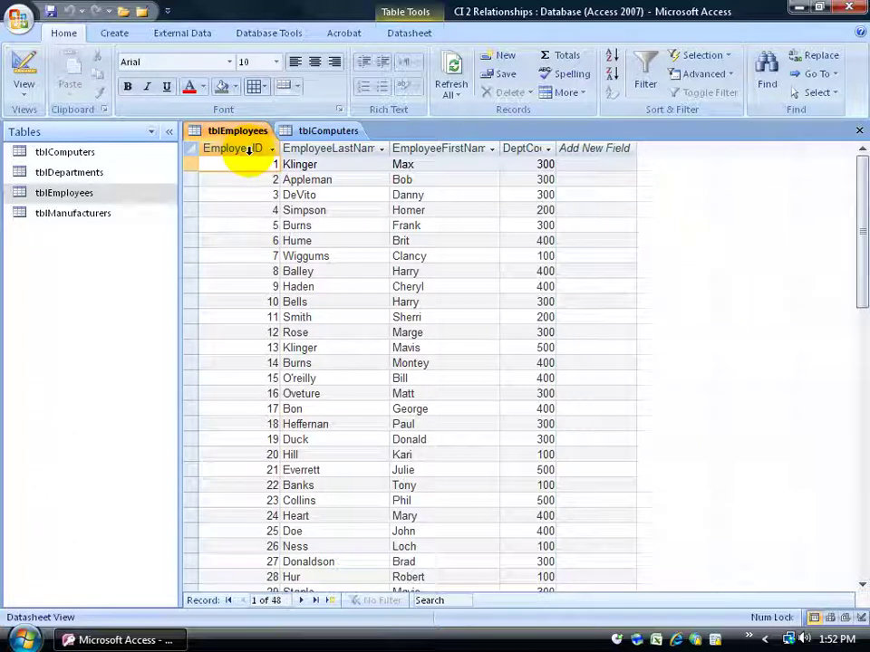
pyautogui.click(326, 130)
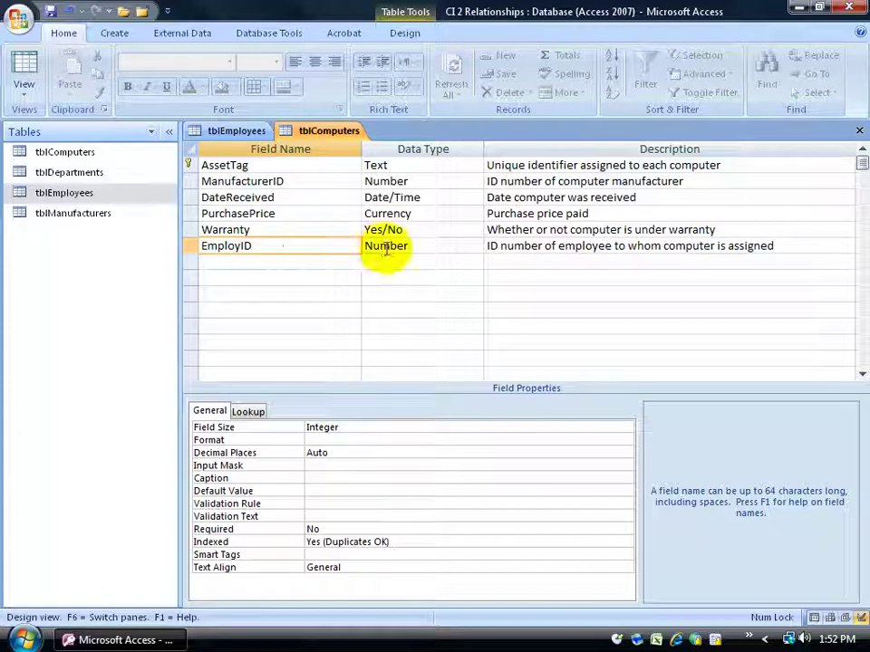
# - Restore the last field name in tblComputers to EmployeeID
pyautogui.click(329, 245)
pyautogui.write('e')
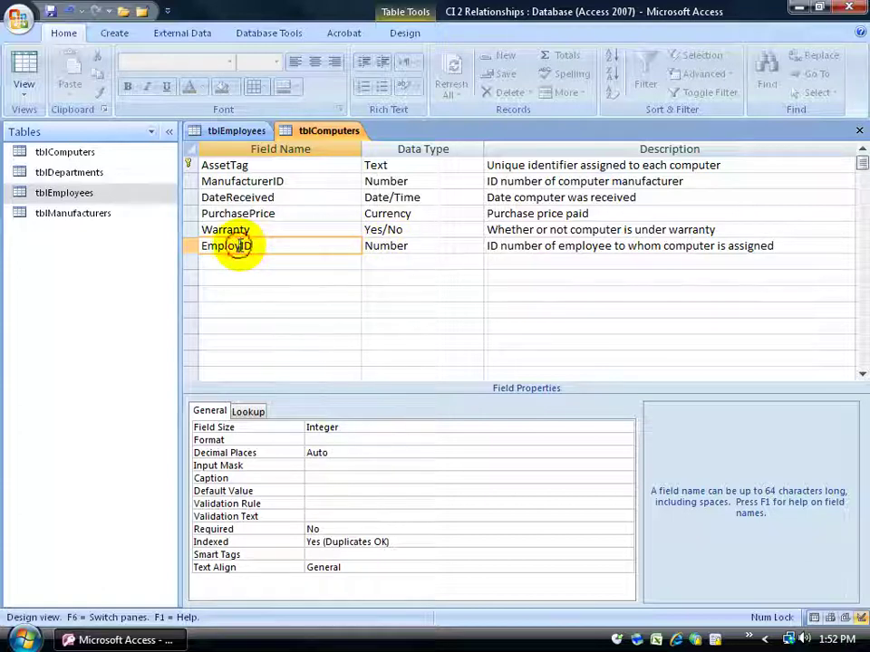
pyautogui.write('e')
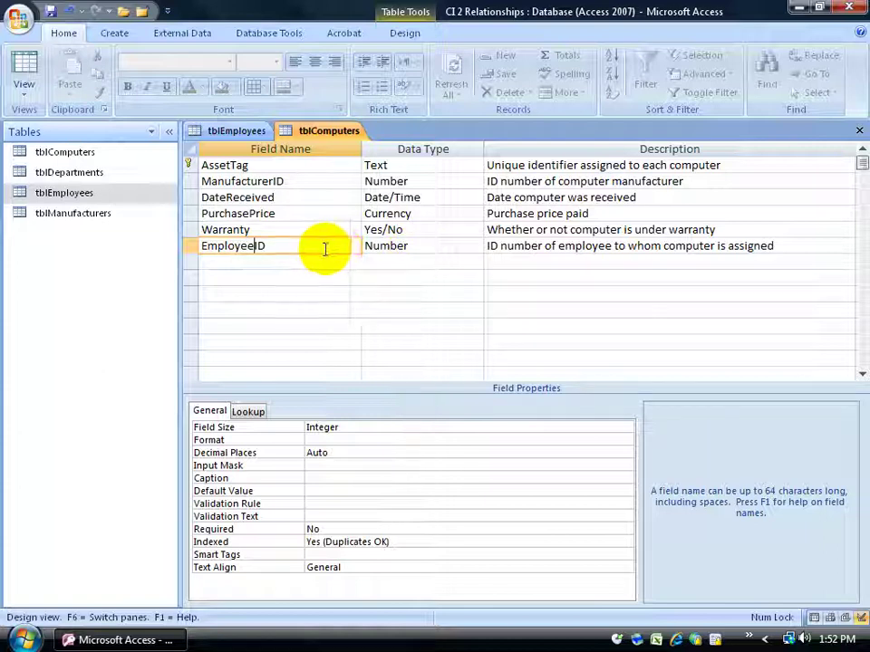
# - Check the EmployeeID data type in tblComputers and open tblEmployees in Design View
pyautogui.click(389, 246)
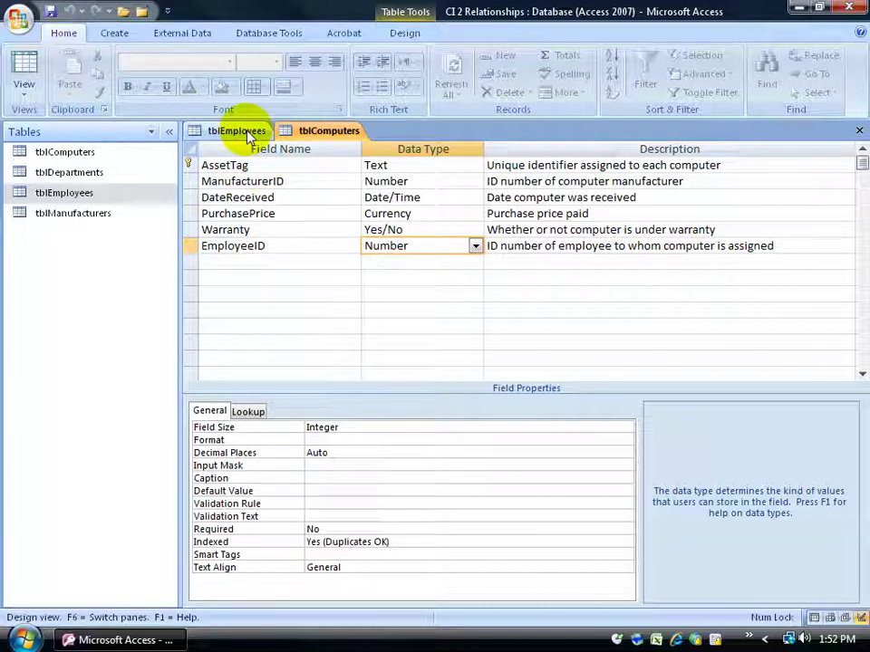
pyautogui.click(249, 133)
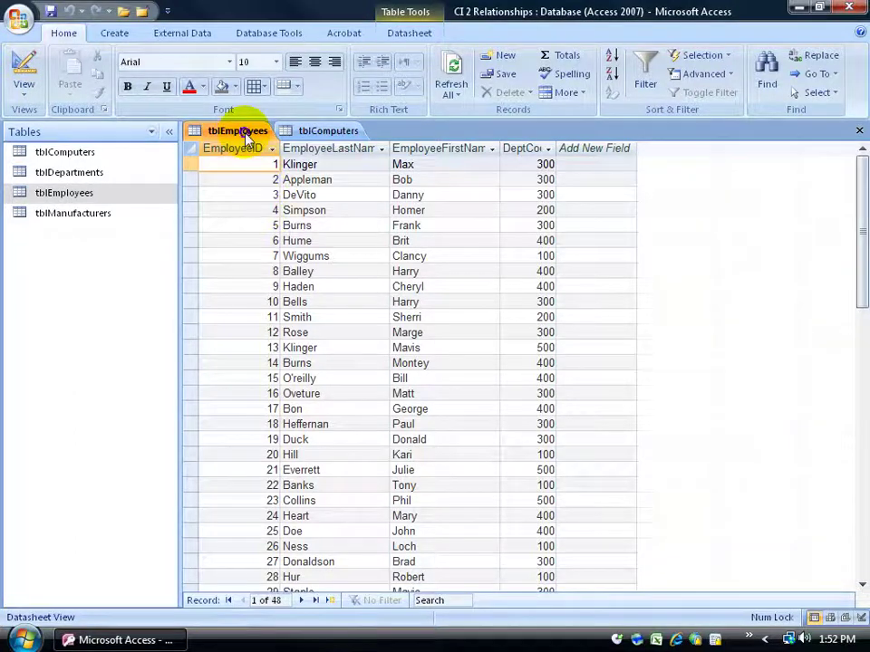
pyautogui.rightClick(248, 136)
pyautogui.click(282, 200)
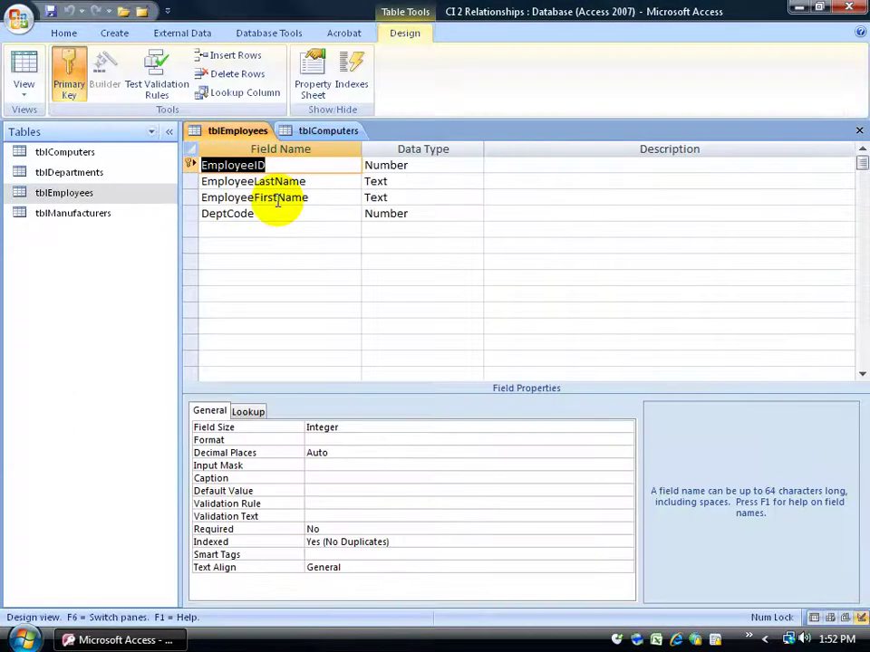
# - Examine the EmployeeID field in tblEmployees, including its data type choices and description
pyautogui.click(301, 165)
pyautogui.click(389, 163)
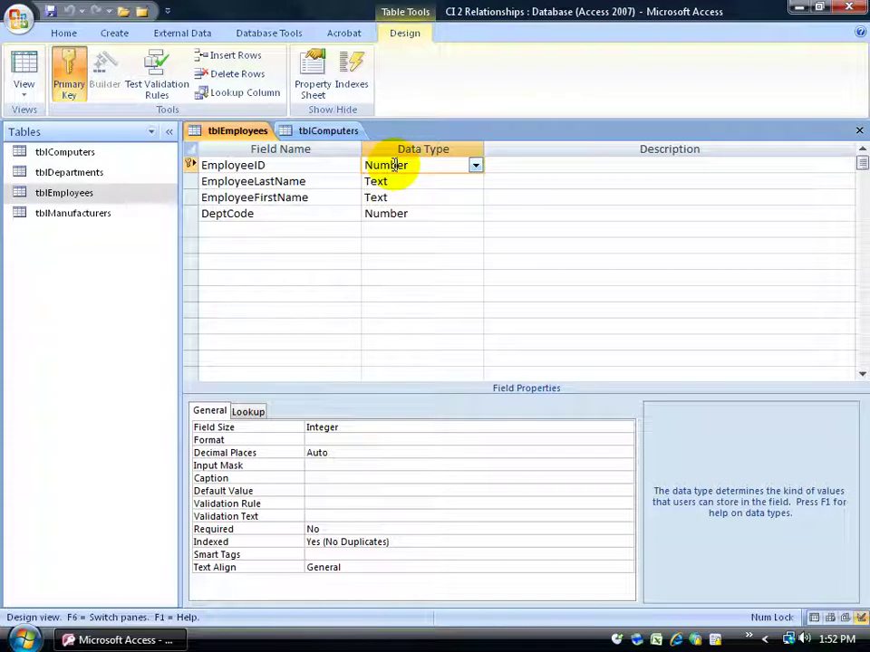
pyautogui.click(474, 167)
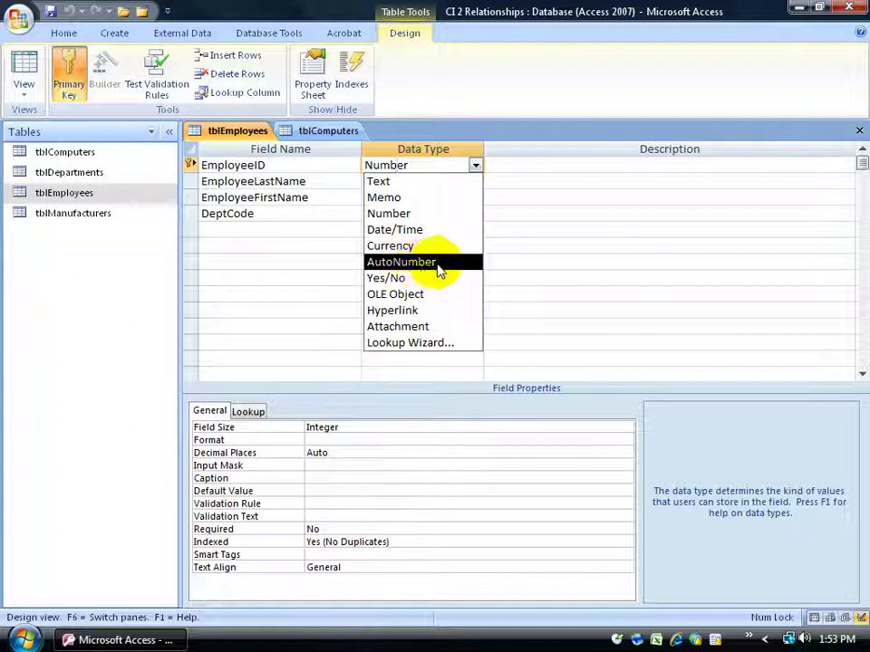
pyautogui.click(541, 165)
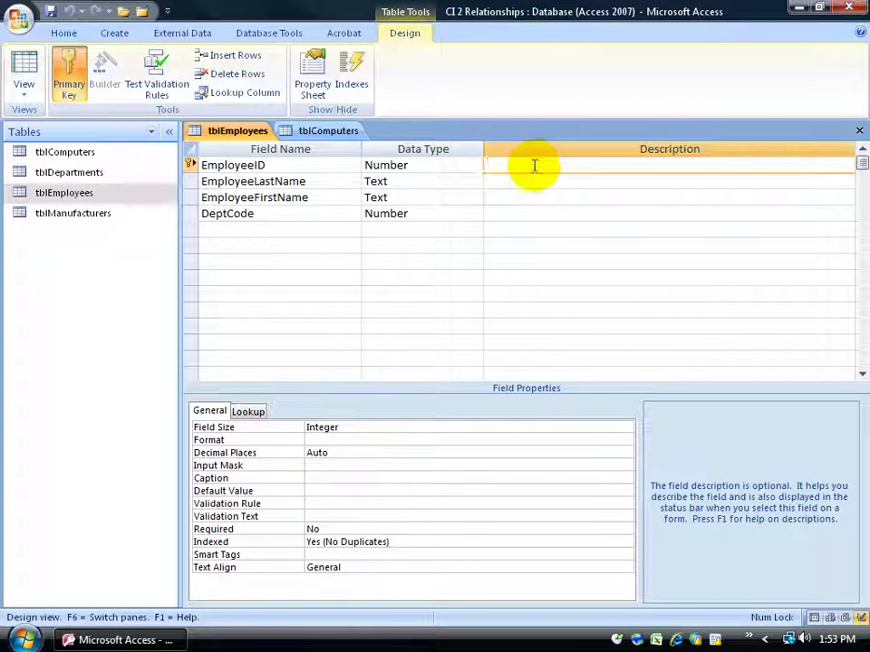
# - Compare the EmployeeID field's name and data type between the tblComputers and tblEmployees designs
pyautogui.click(346, 136)
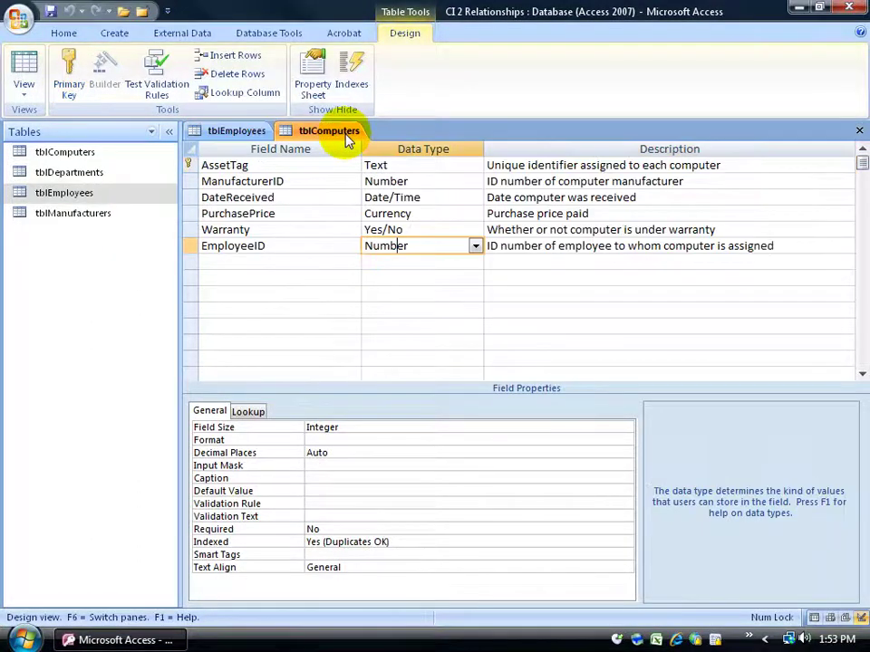
pyautogui.click(294, 245)
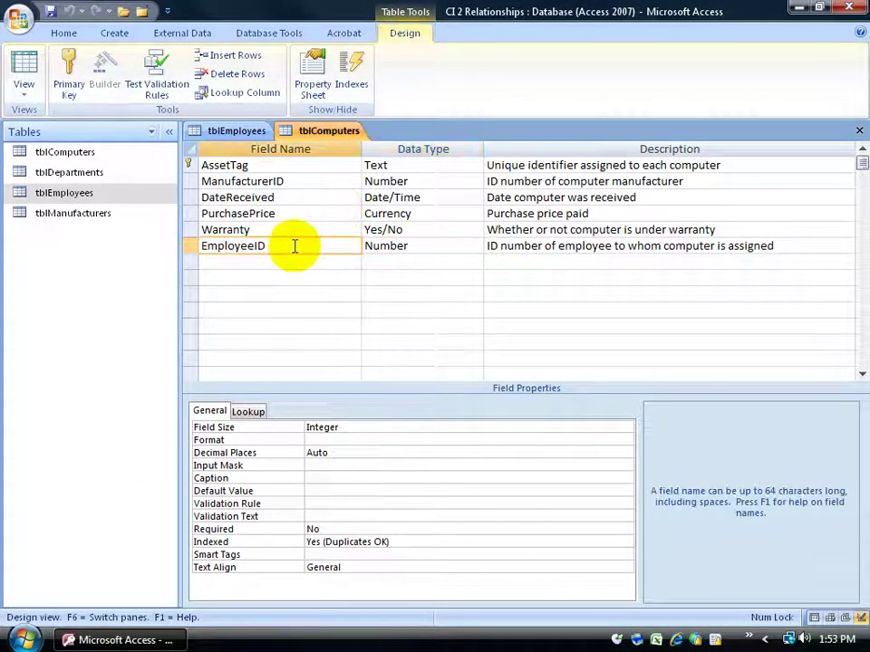
pyautogui.click(387, 247)
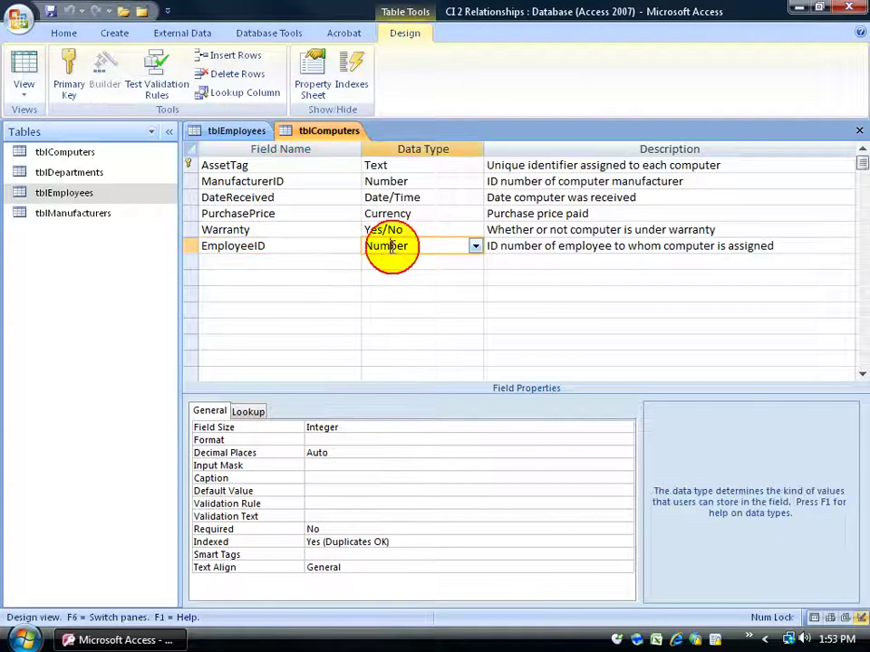
pyautogui.click(241, 131)
pyautogui.click(376, 165)
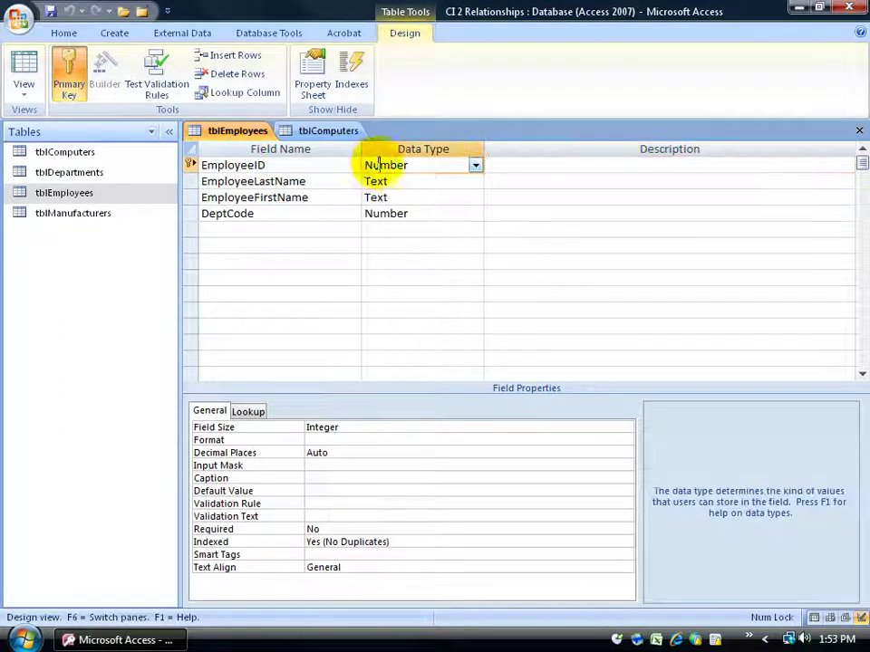
pyautogui.click(274, 164)
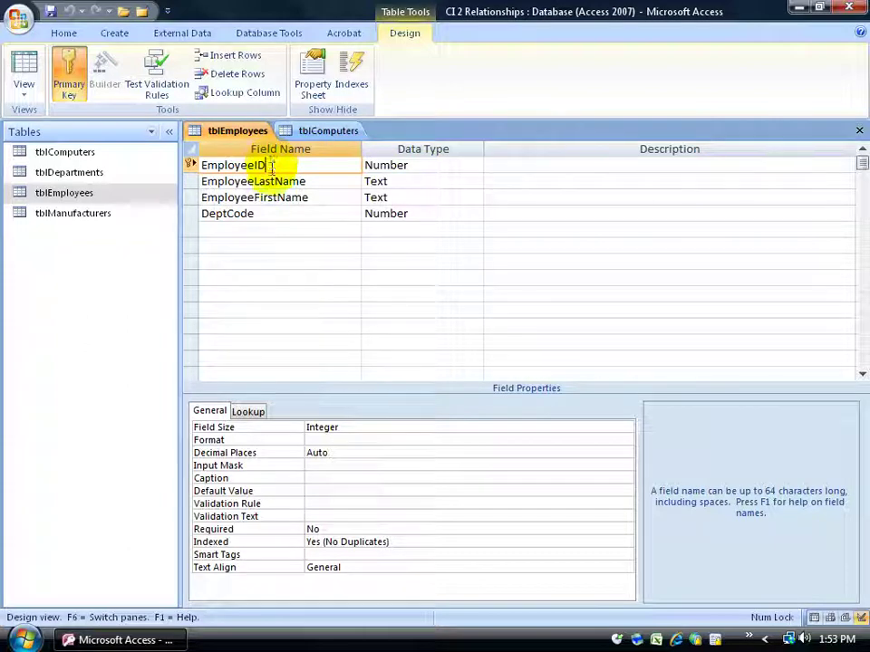
# - Check the DeptCode field in the tblEmployees design and open the tblDepartments table
pyautogui.click(265, 213)
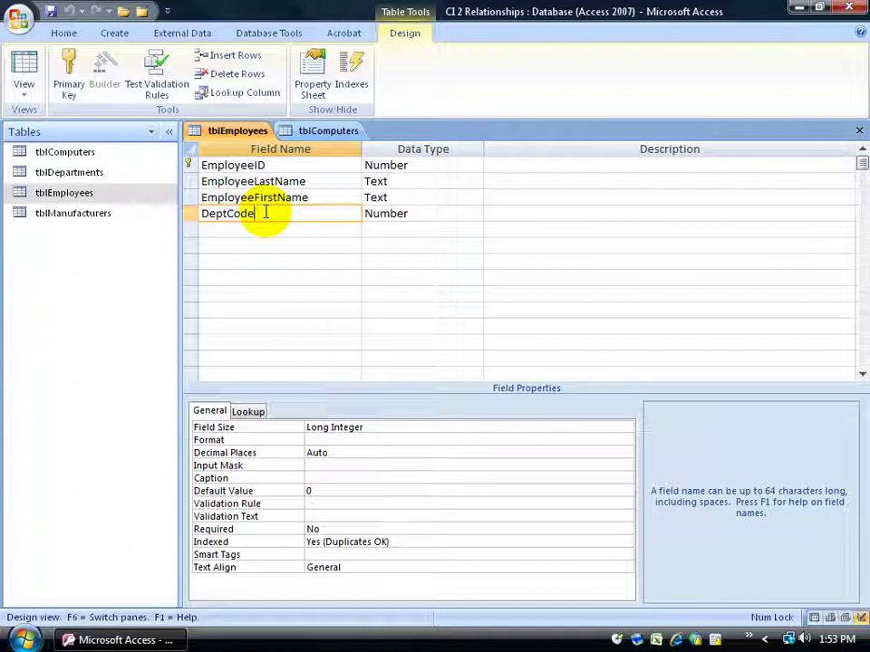
pyautogui.doubleClick(86, 179)
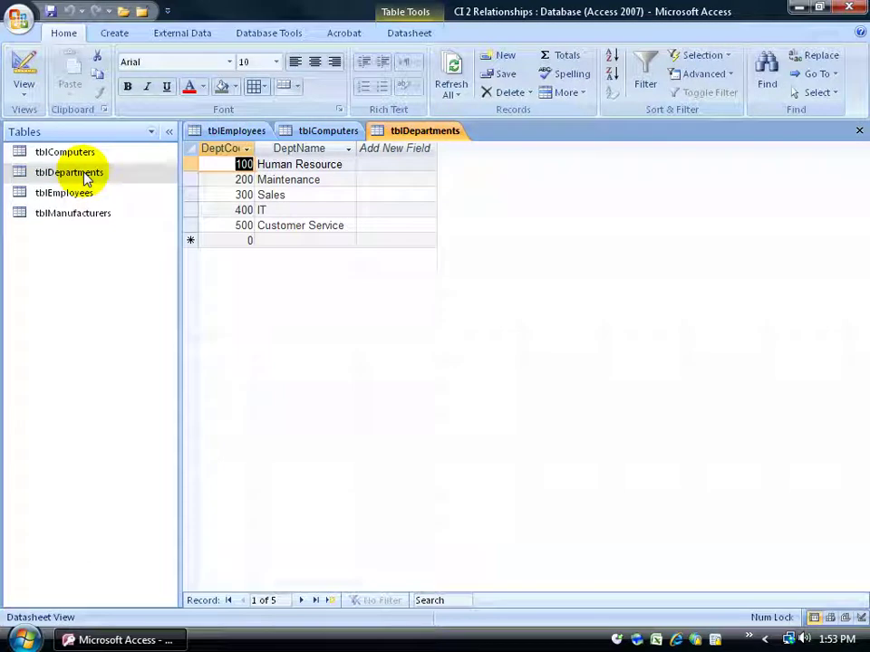
# - Compare the DeptCode and DeptName records in tblDepartments with the DeptCode field in the tblEmployees design
pyautogui.click(219, 164)
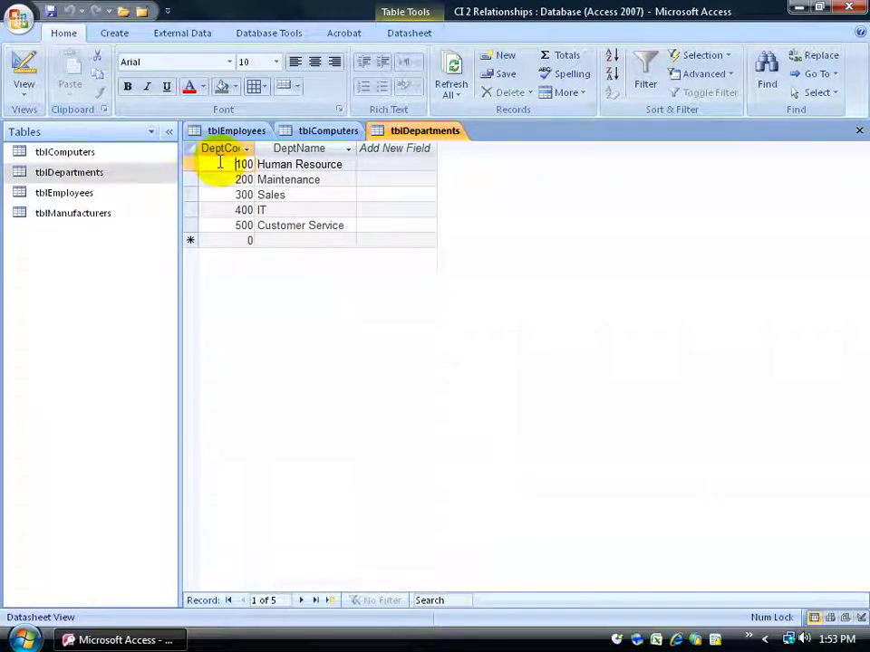
pyautogui.click(277, 164)
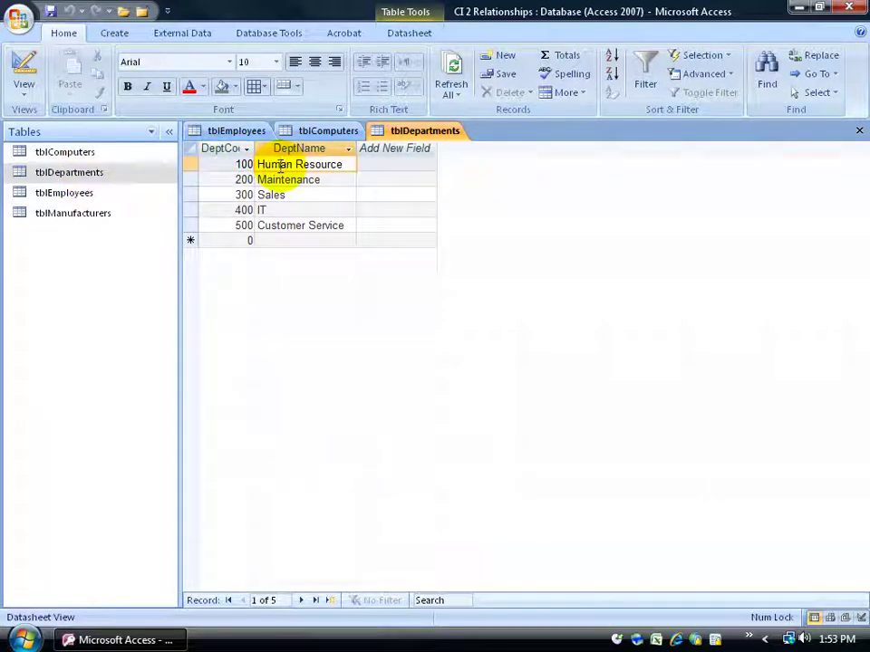
pyautogui.click(253, 131)
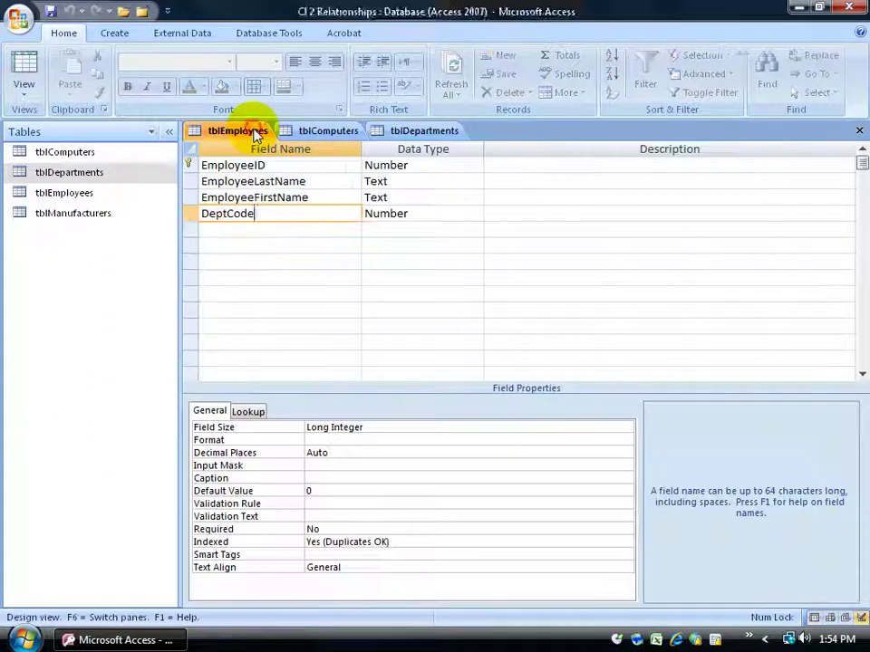
pyautogui.click(254, 214)
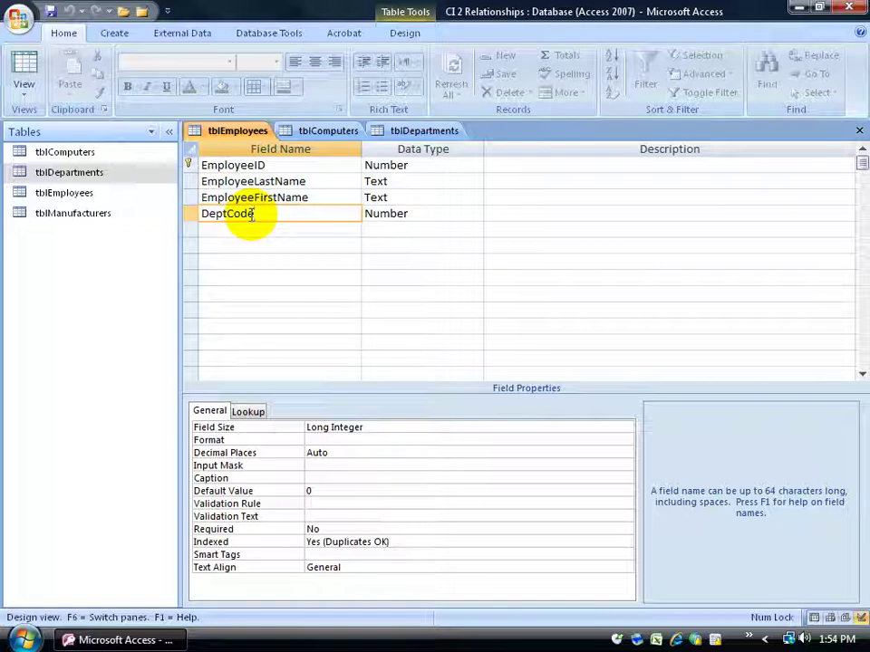
pyautogui.click(405, 132)
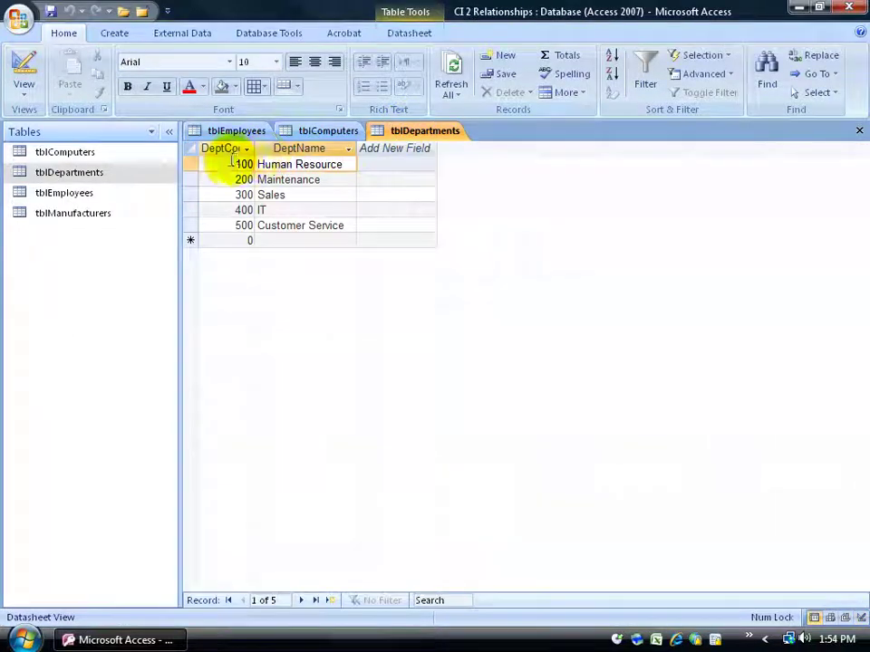
pyautogui.click(231, 164)
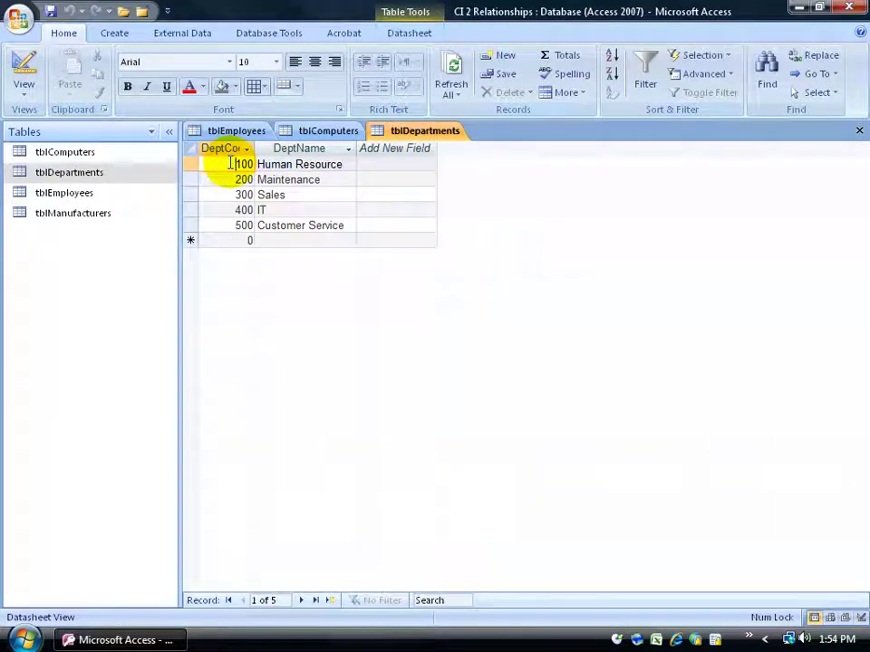
# - Switch tblDepartments to Design View and examine the DeptCode field's primary key and data type
pyautogui.rightClick(386, 132)
pyautogui.click(428, 200)
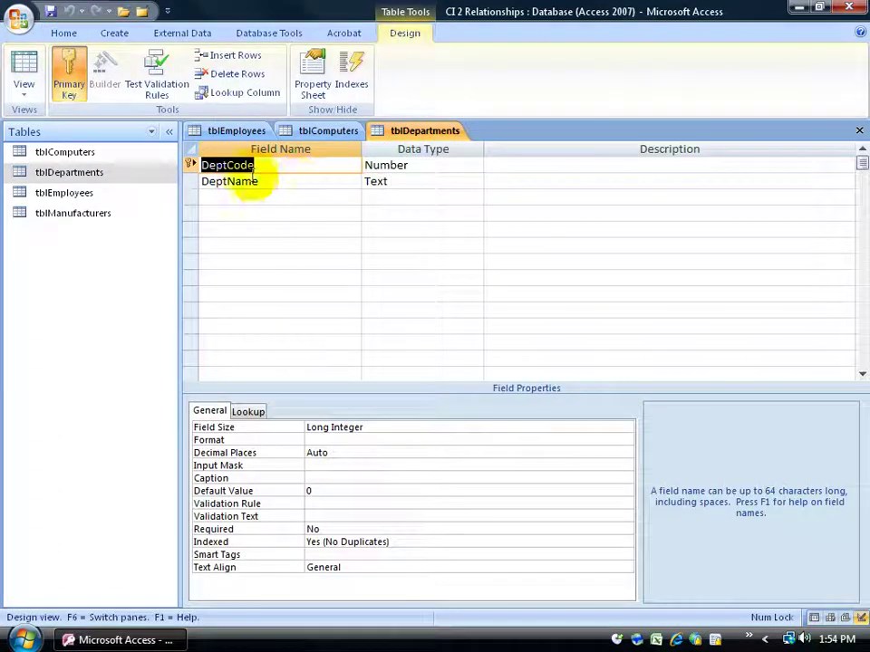
pyautogui.click(192, 165)
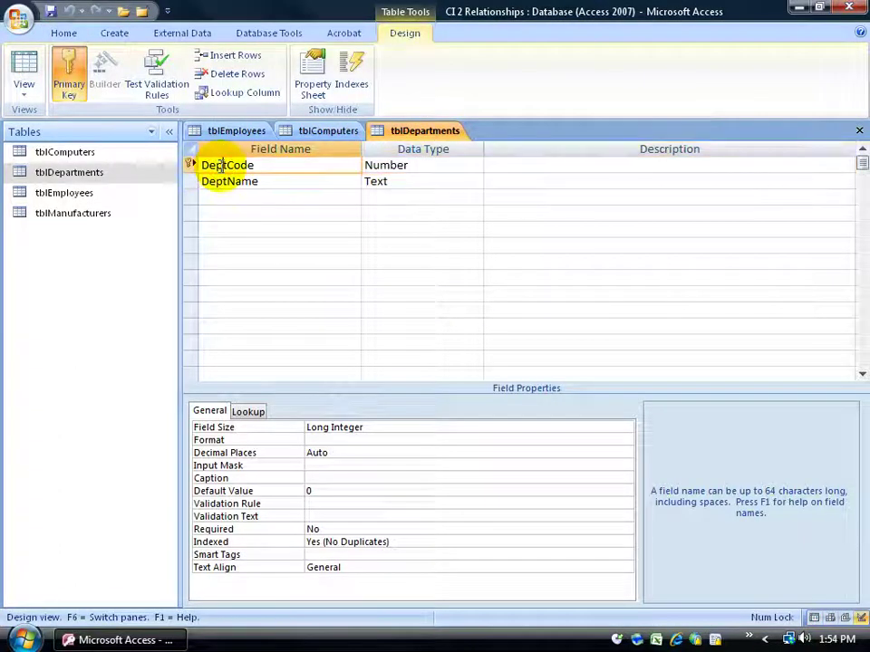
pyautogui.click(219, 167)
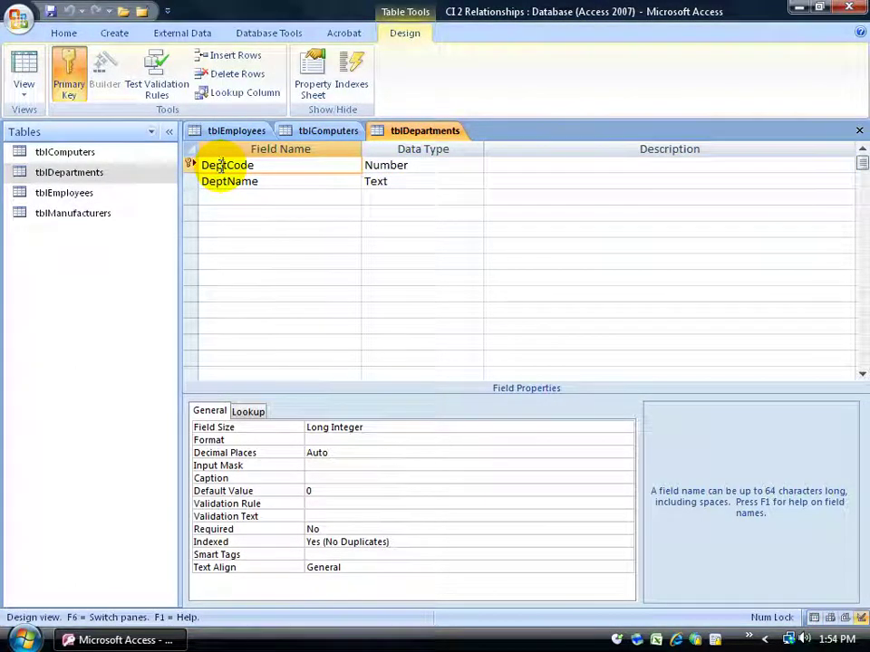
pyautogui.click(382, 166)
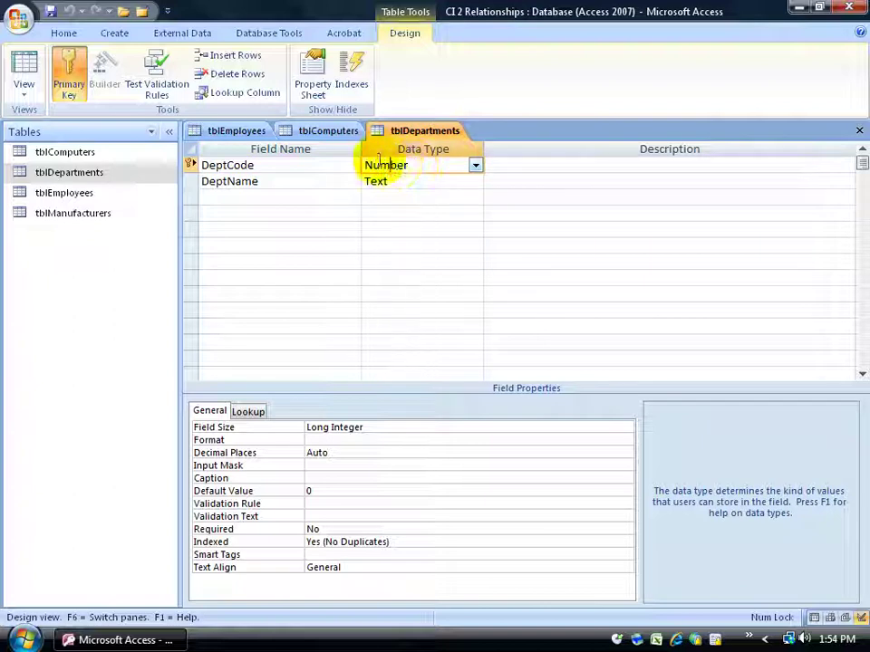
# - Check the DeptCode field's data type and its available type choices in the tblEmployees design
pyautogui.click(237, 132)
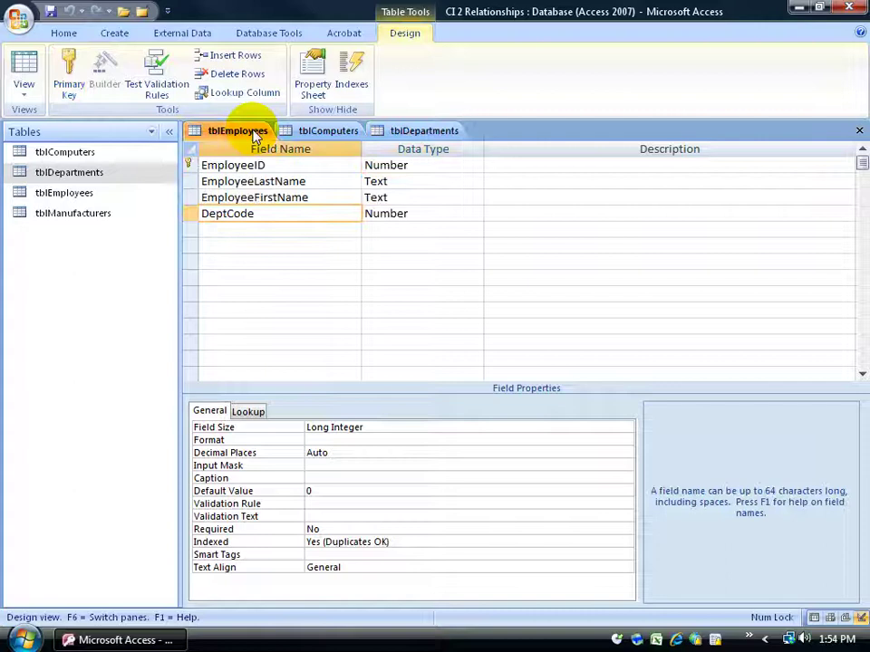
pyautogui.click(388, 213)
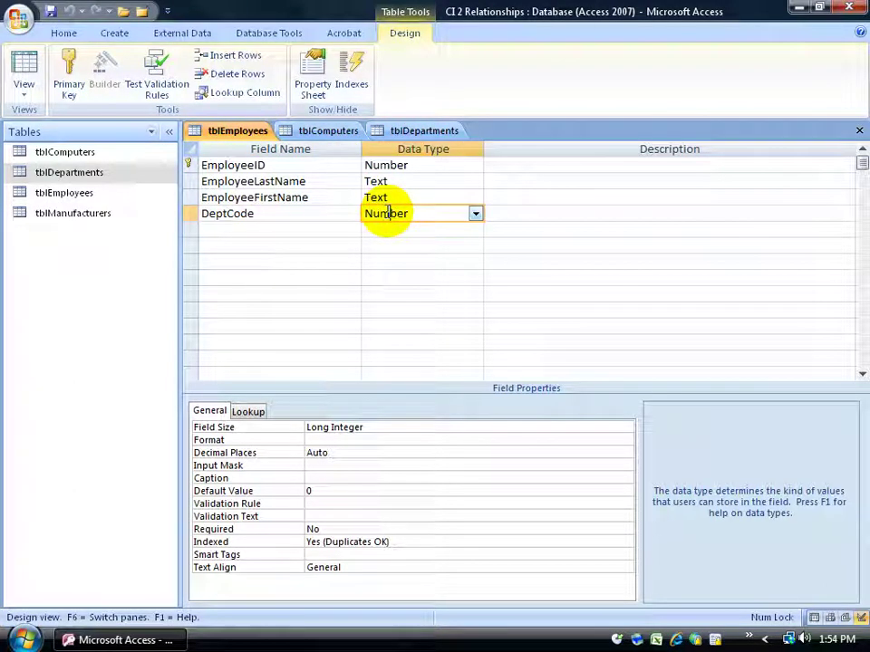
pyautogui.click(474, 214)
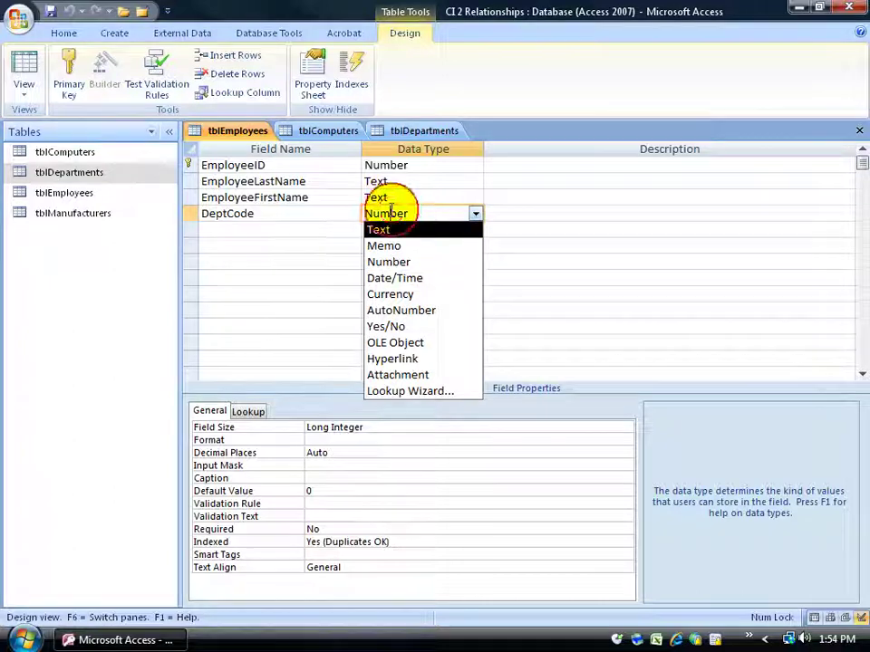
pyautogui.click(323, 215)
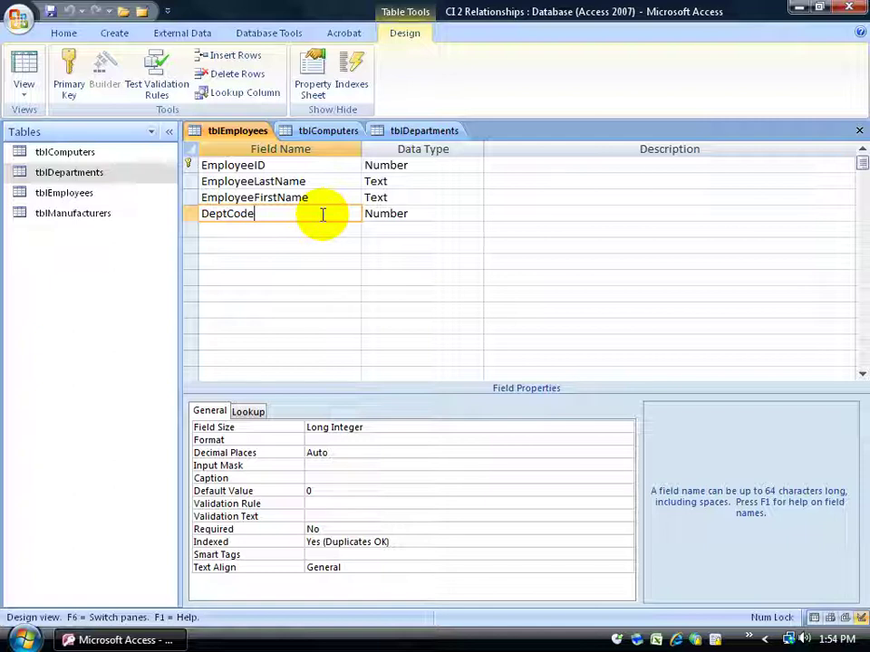
# - Check the ManufacturerID field's name and data type in tblComputers and open tblManufacturers in Design View
pyautogui.click(328, 130)
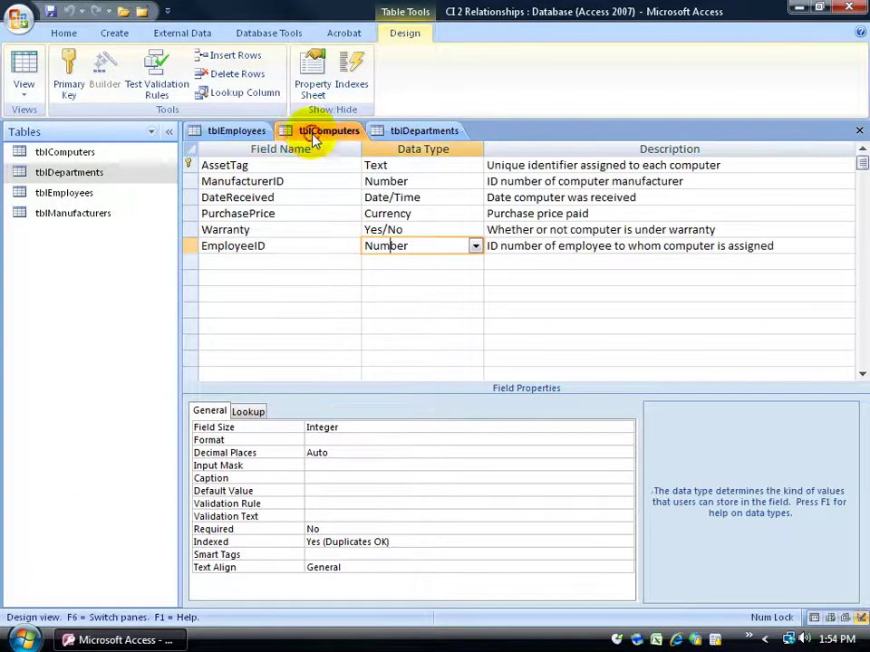
pyautogui.click(283, 181)
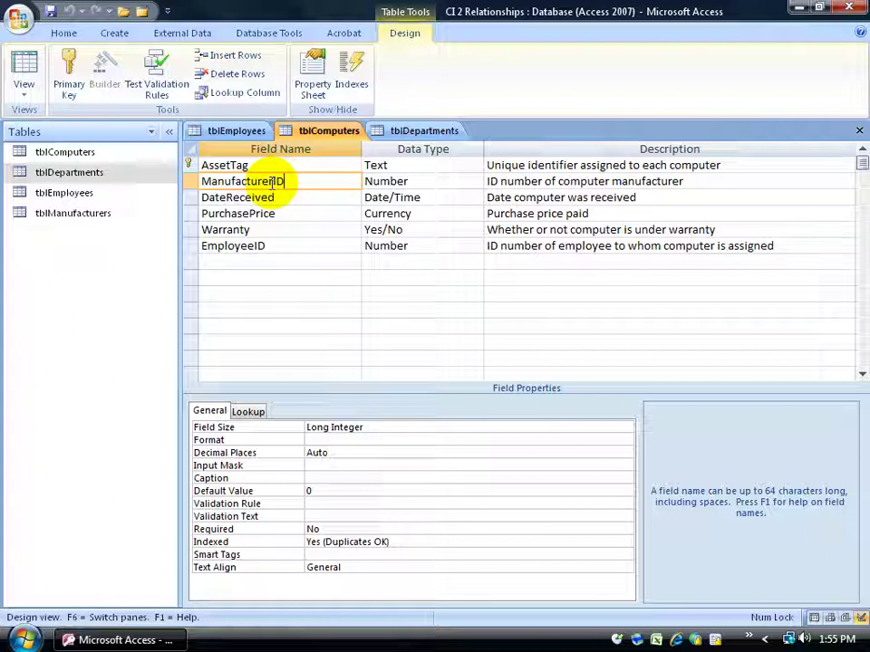
pyautogui.click(387, 181)
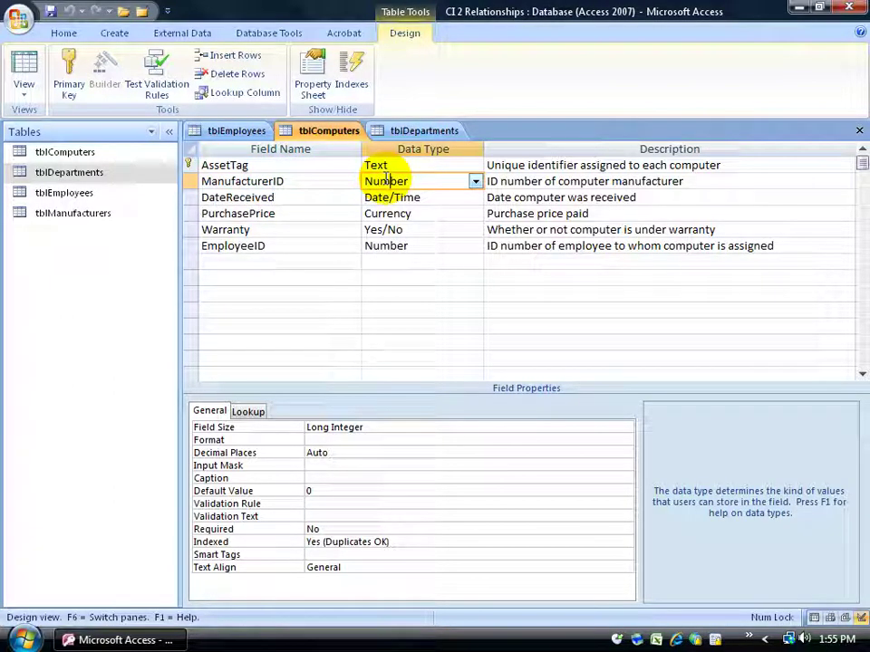
pyautogui.rightClick(77, 220)
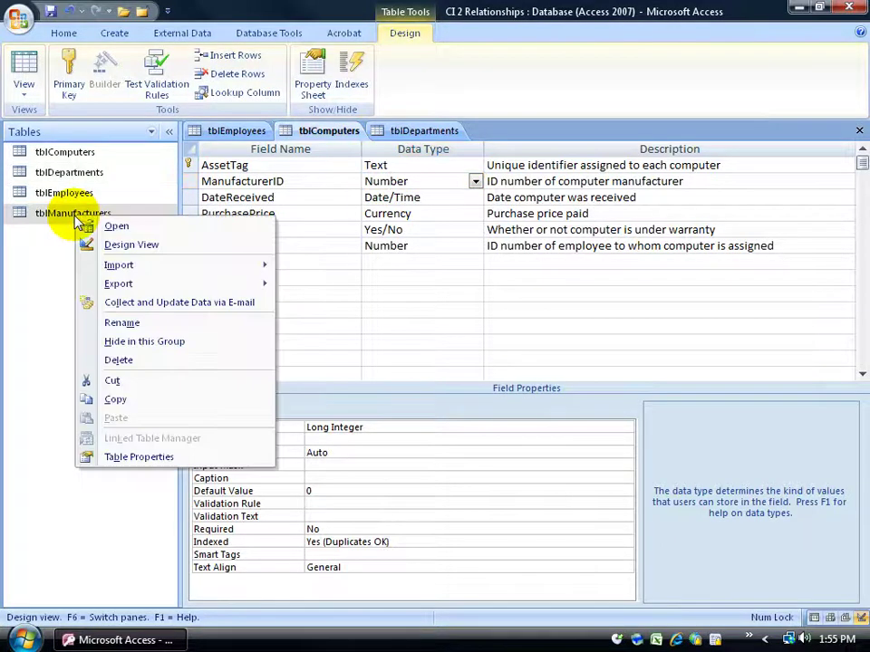
pyautogui.click(102, 245)
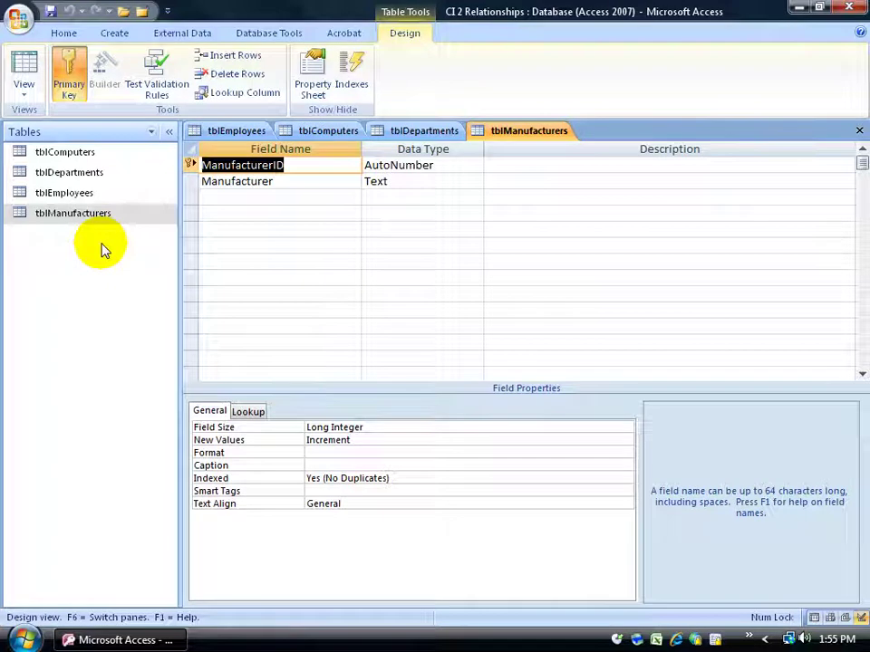
# - Examine ManufacturerID's primary key and data type in tblManufacturers and compare the type with the matching field in tblComputers
pyautogui.click(378, 168)
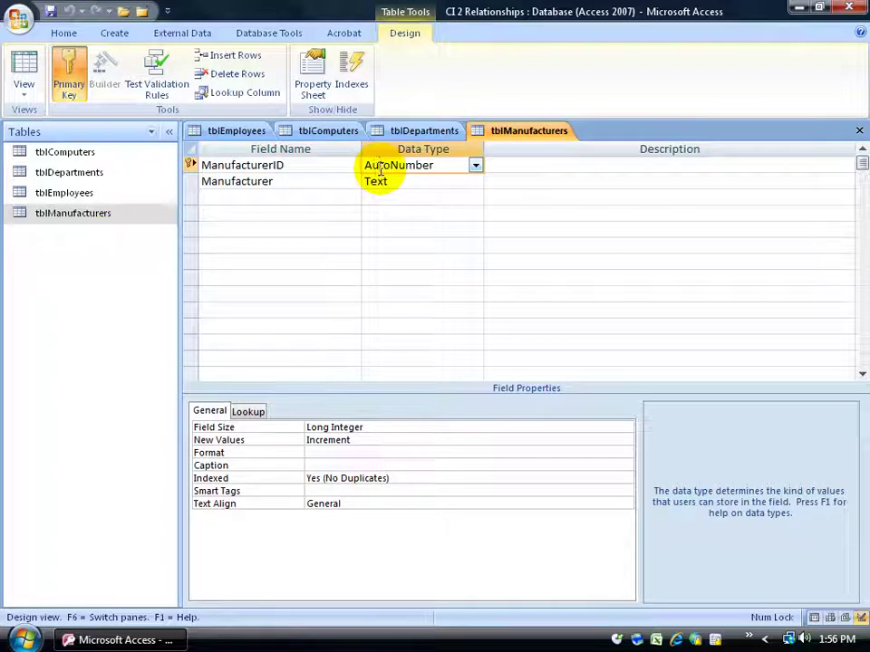
pyautogui.click(191, 165)
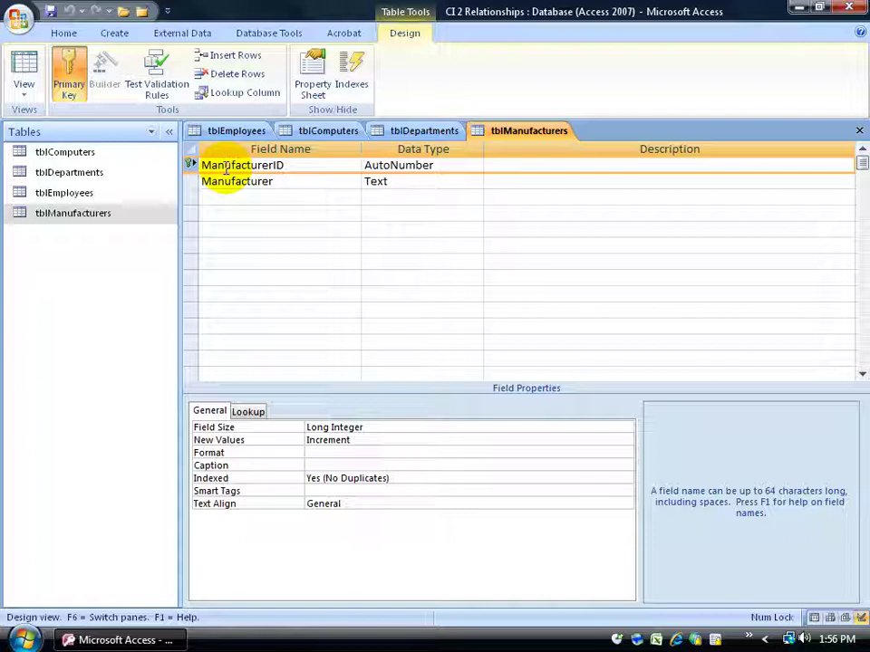
pyautogui.click(365, 165)
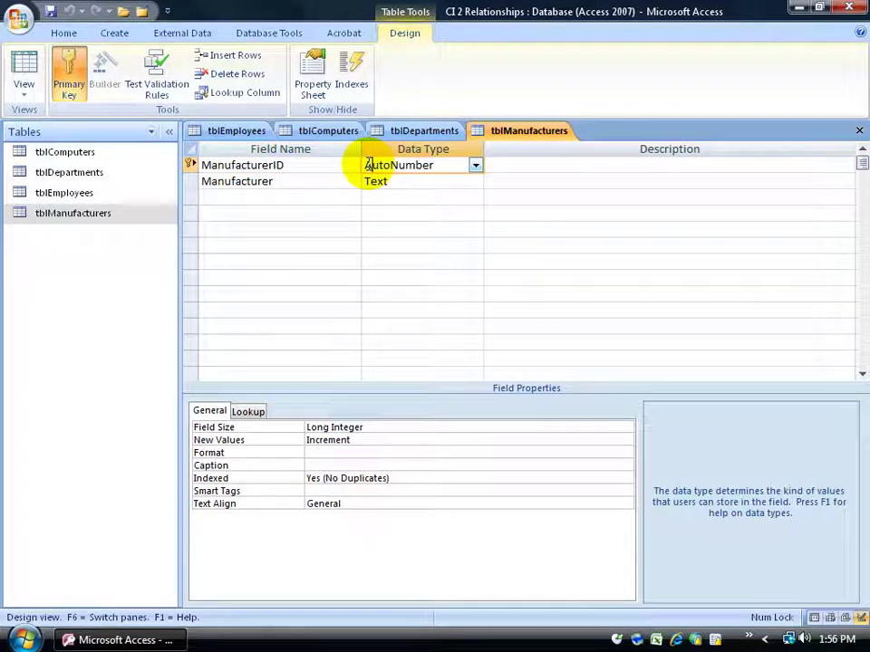
pyautogui.click(328, 132)
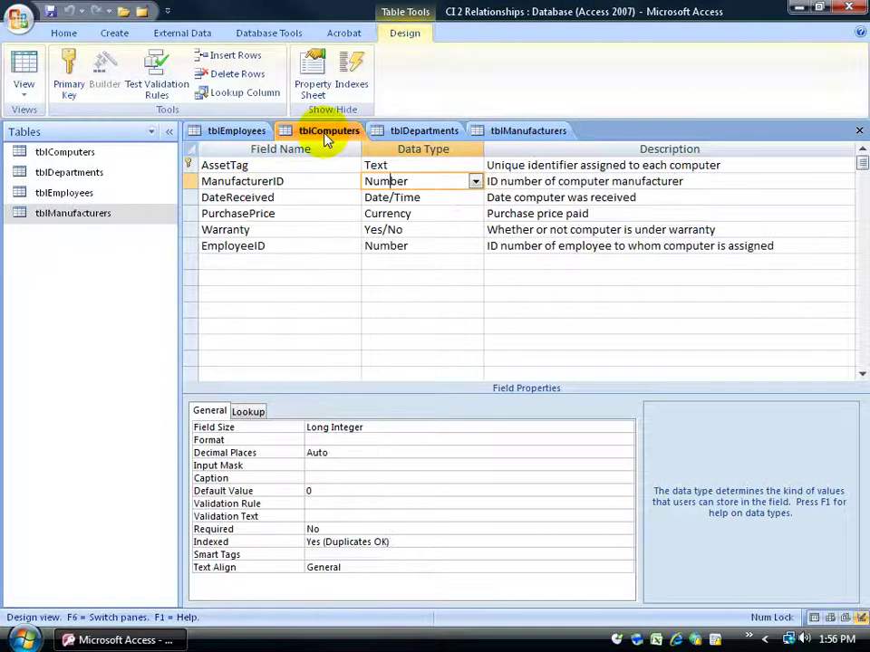
pyautogui.click(525, 131)
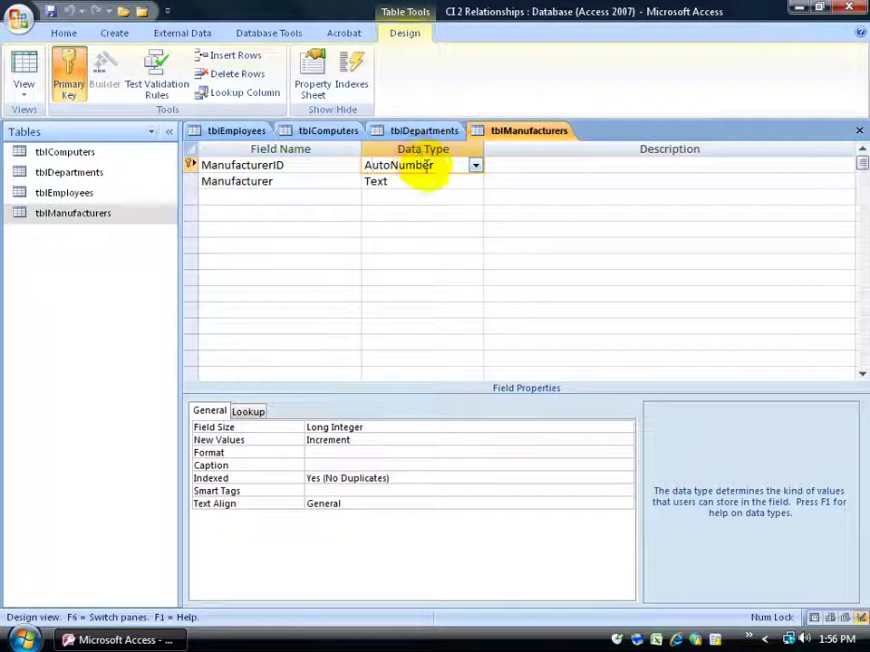
pyautogui.moveTo(432, 165); pyautogui.dragTo(391, 166)
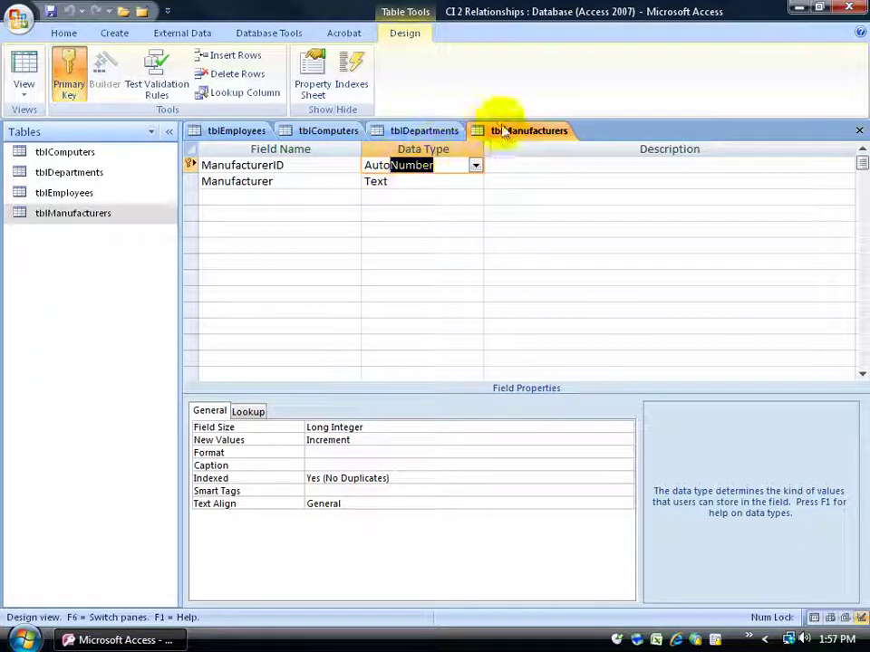
# - Show the records of tblManufacturers and tblComputers in Datasheet View
pyautogui.doubleClick(90, 215)
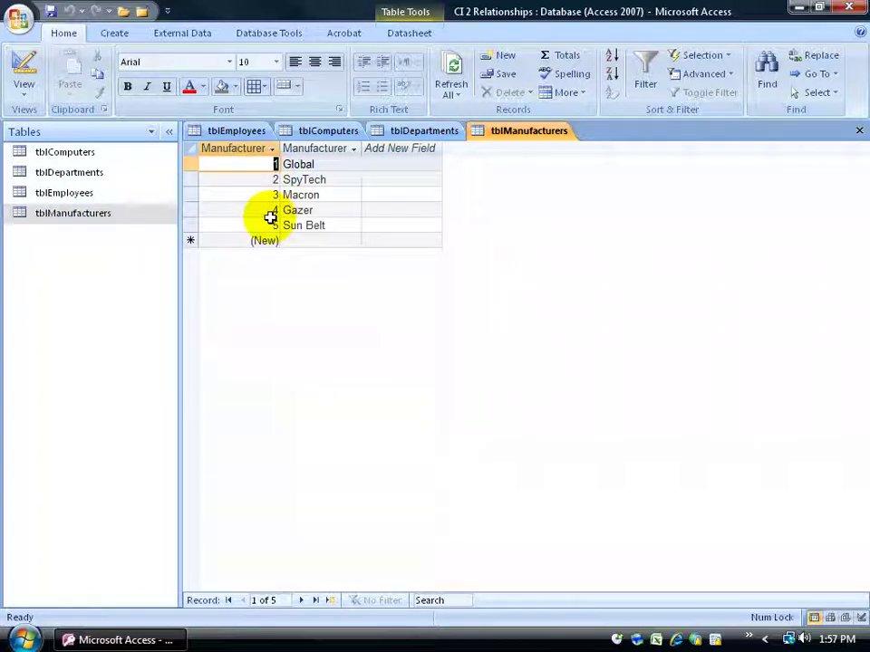
pyautogui.click(328, 131)
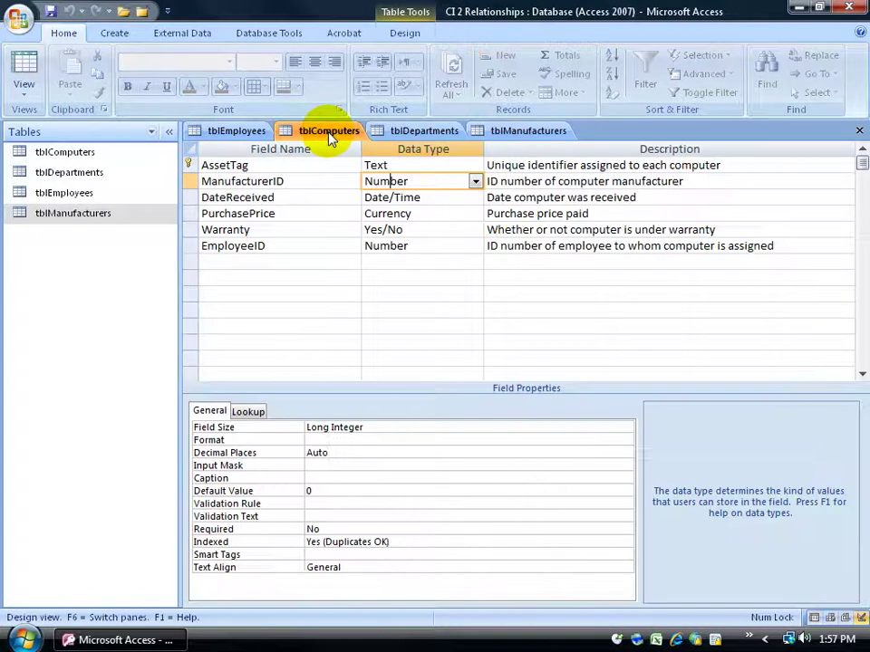
pyautogui.rightClick(330, 132)
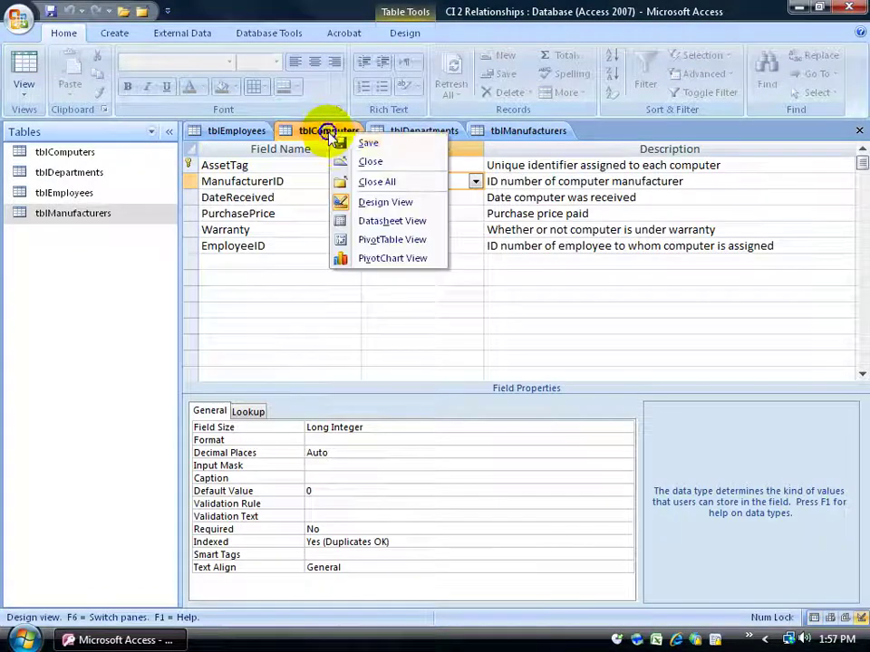
pyautogui.click(356, 220)
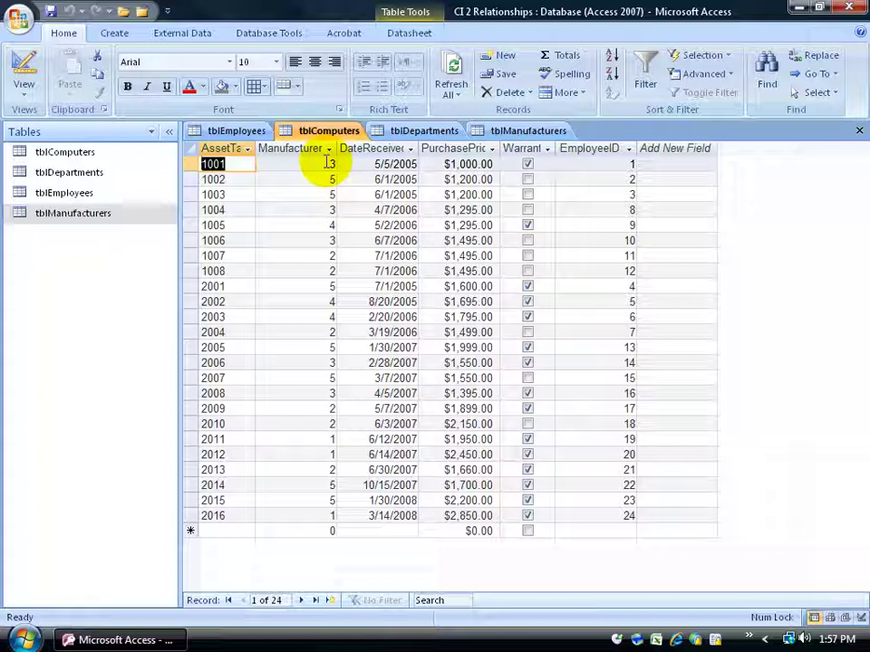
# - Compare the manufacturer ID values in the tblComputers records with the manufacturers listed in tblManufacturers
pyautogui.click(503, 132)
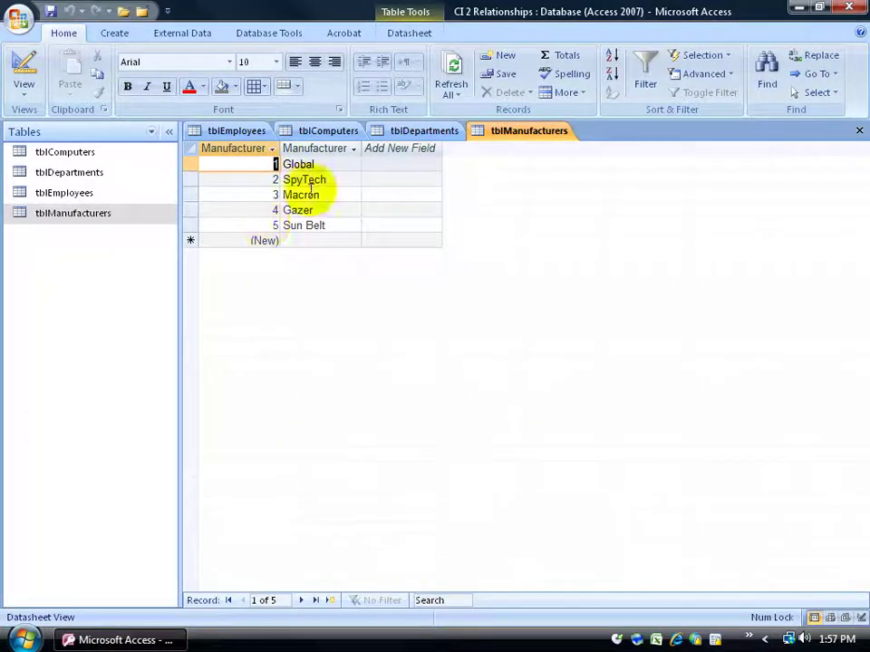
pyautogui.click(328, 130)
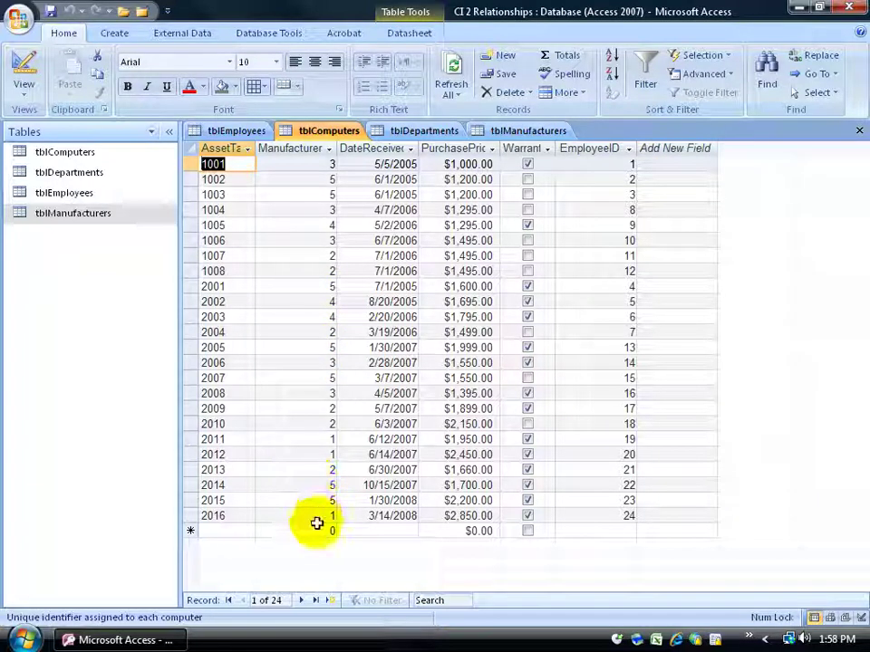
pyautogui.click(523, 133)
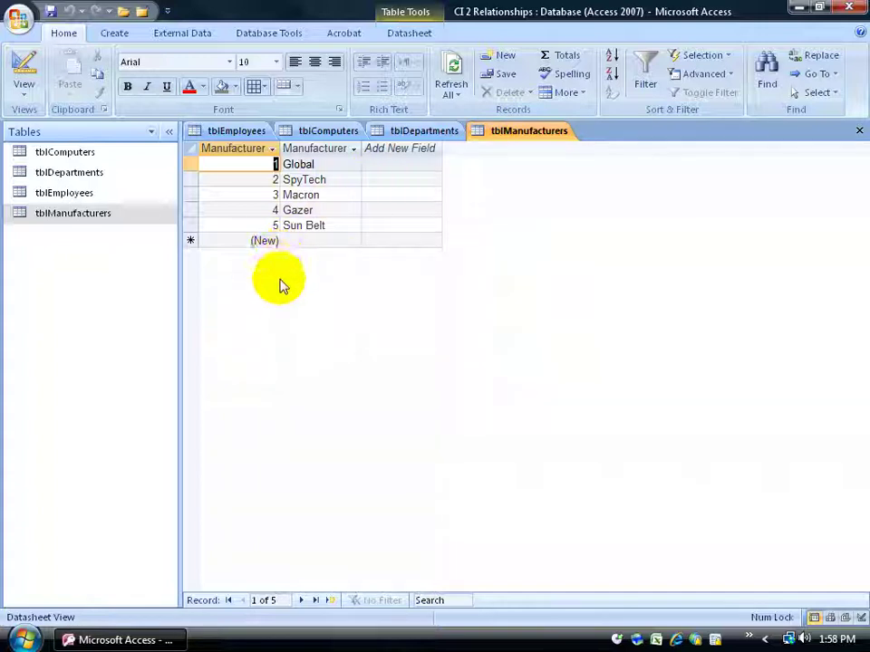
pyautogui.click(341, 133)
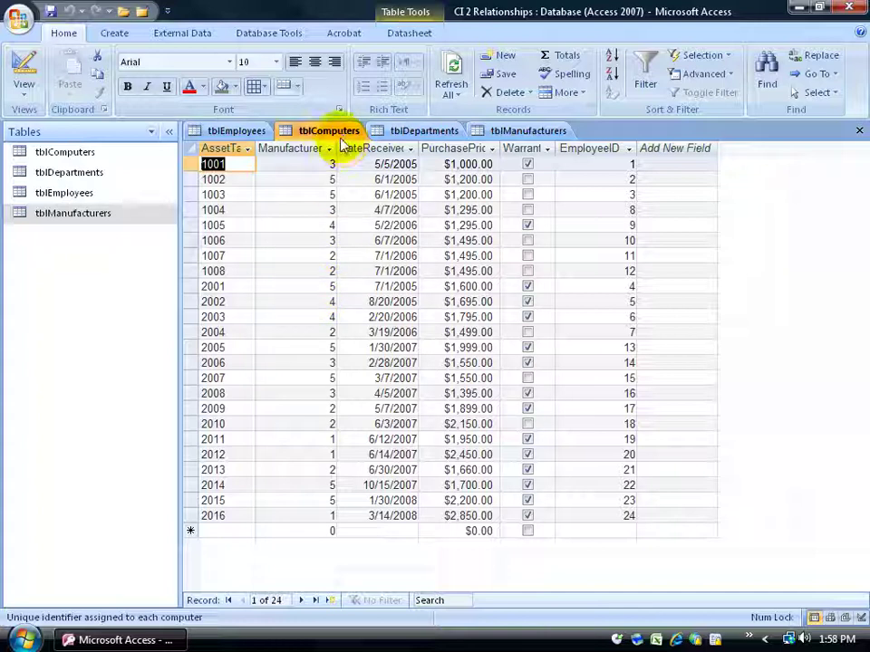
pyautogui.click(542, 130)
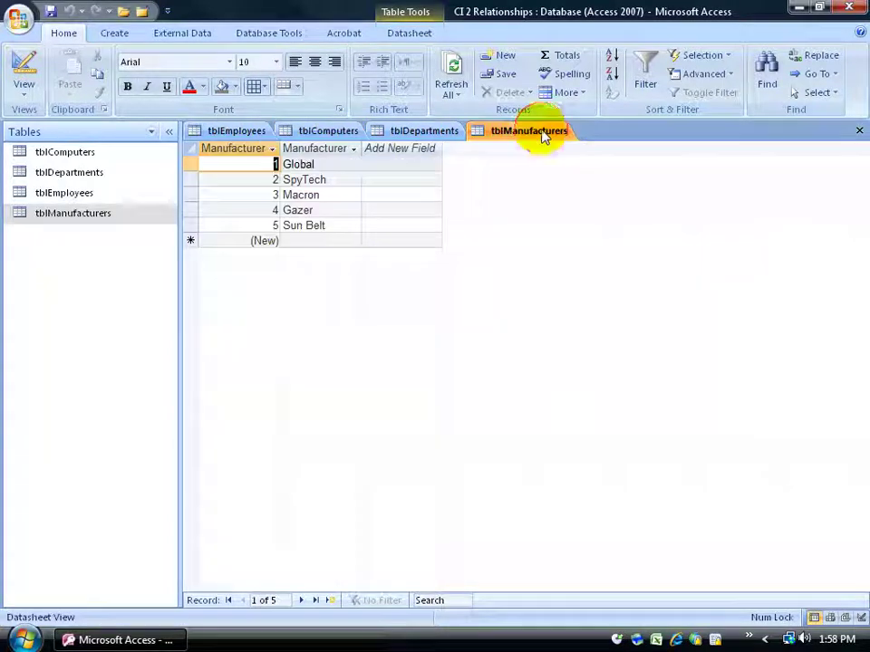